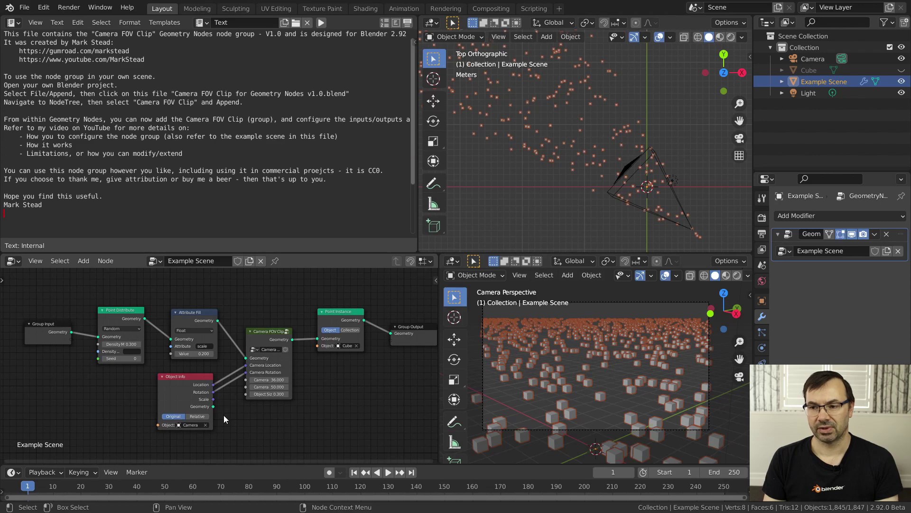
Enter the Camera FOV Clip group and frame its full node tree in a maximized editor
{"action": "left_click", "coordinate": [269, 332]}
{"action": "key", "text": "Tab"}
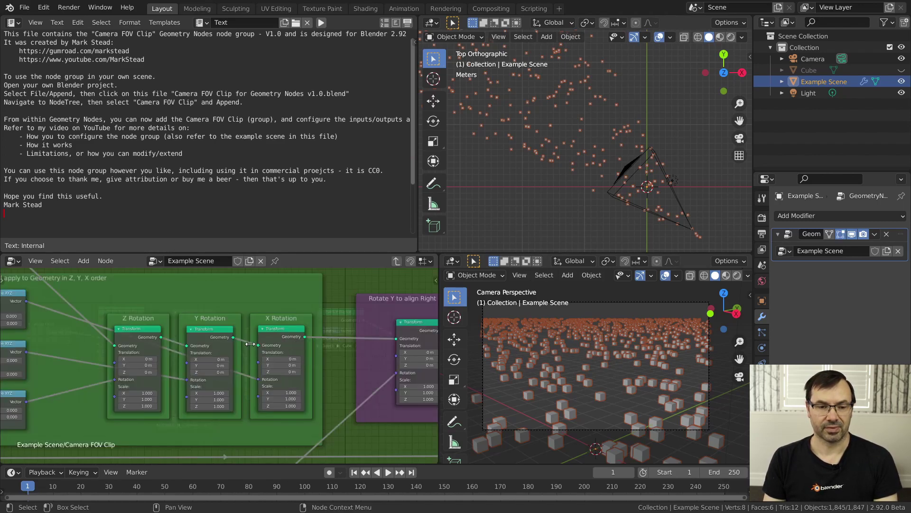
{"action": "key", "text": "Home"}
{"action": "key", "text": "ctrl+space"}
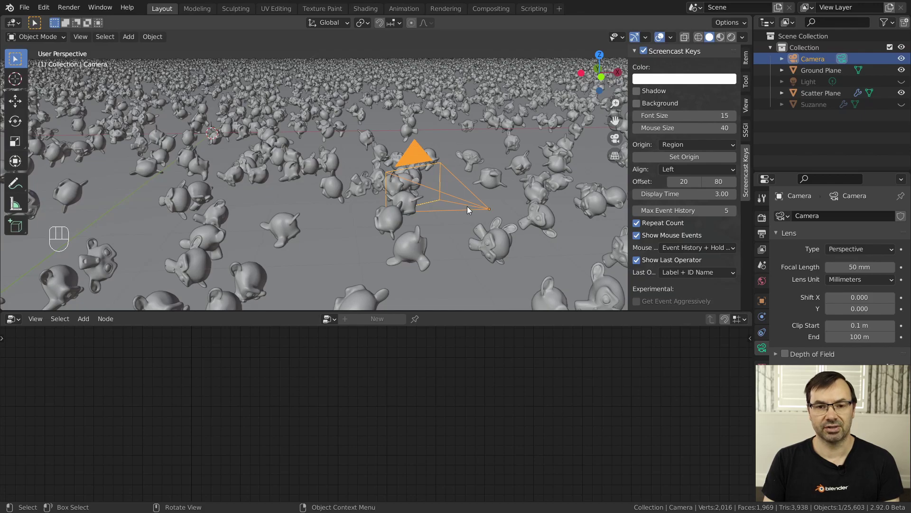
Orbit the 3D viewport around the camera and the scattered Suzanne heads
{"action": "middle_click_drag", "start_coordinate": [467, 206], "coordinate": [456, 222]}
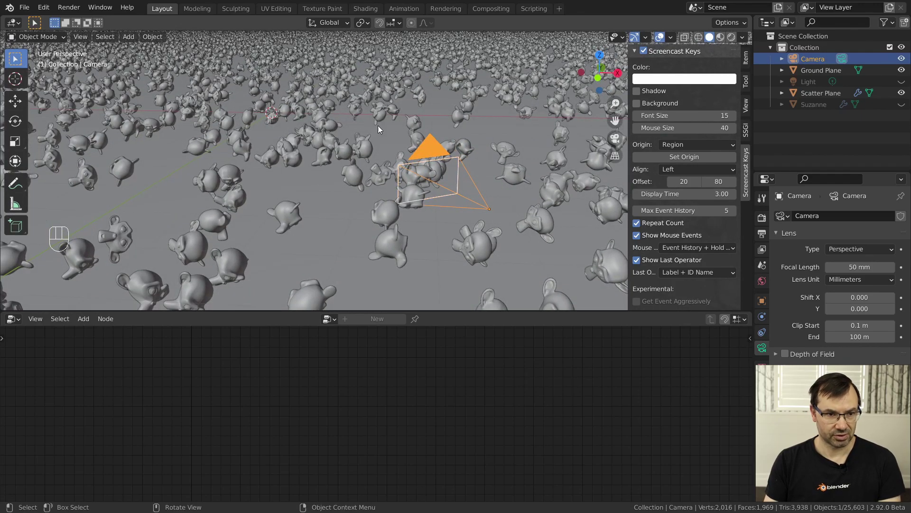
Append the Camera FOV Clip node tree from Camera FOV Clip for Geometry Nodes v1.0.blend
{"action": "left_click", "coordinate": [24, 8]}
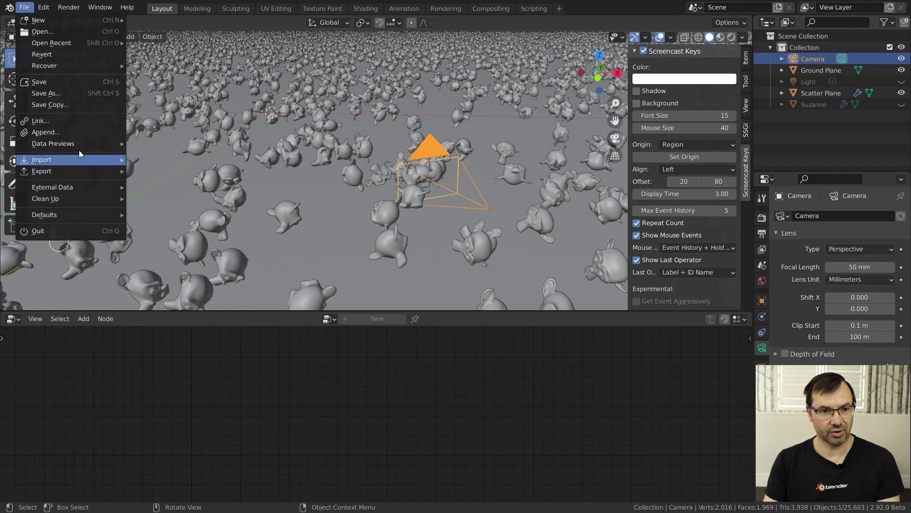
{"action": "left_click", "coordinate": [76, 132]}
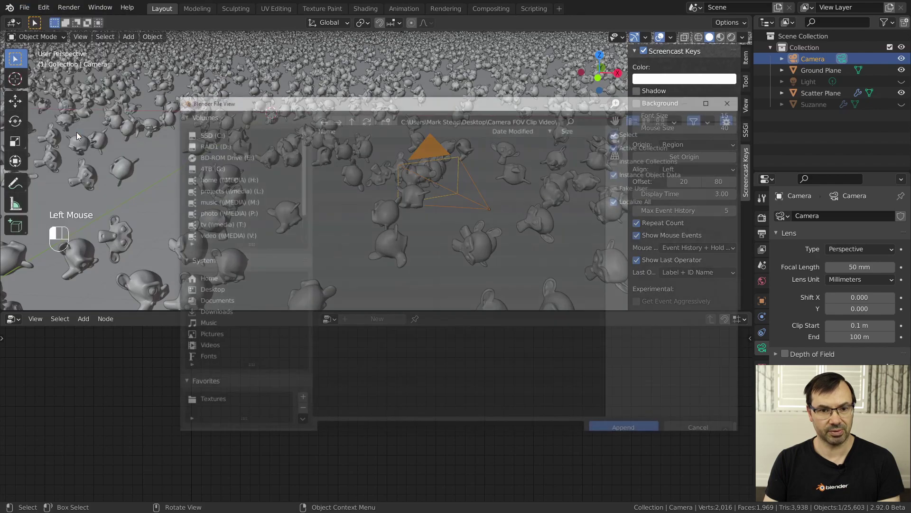
{"action": "left_click", "coordinate": [387, 149]}
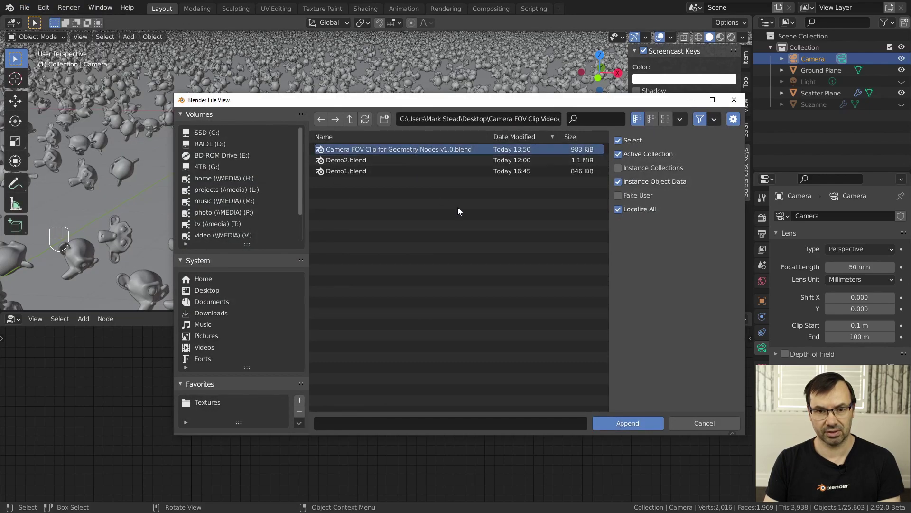
{"action": "left_click", "coordinate": [637, 427]}
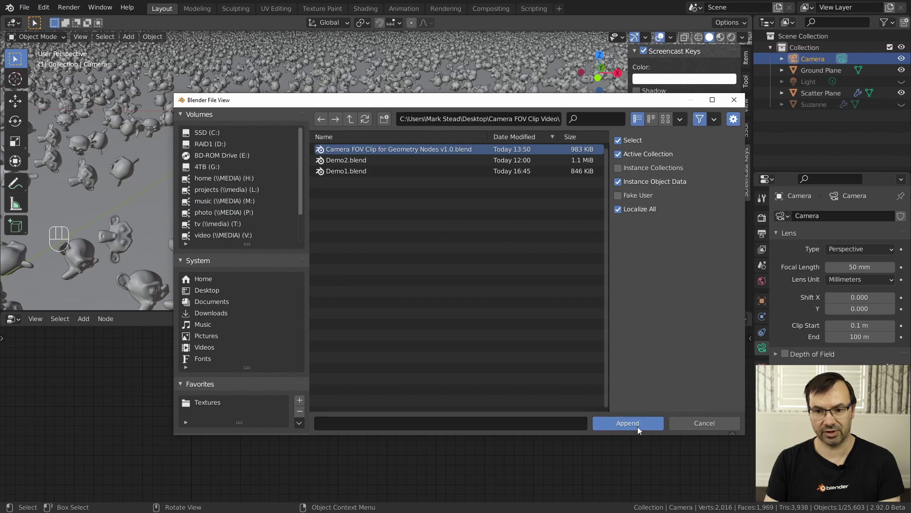
{"action": "left_click", "coordinate": [360, 235]}
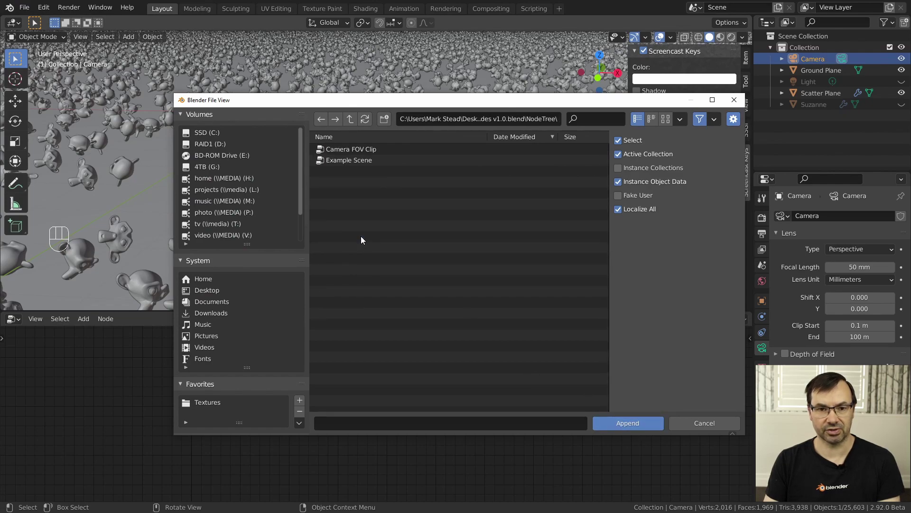
{"action": "left_click", "coordinate": [377, 149]}
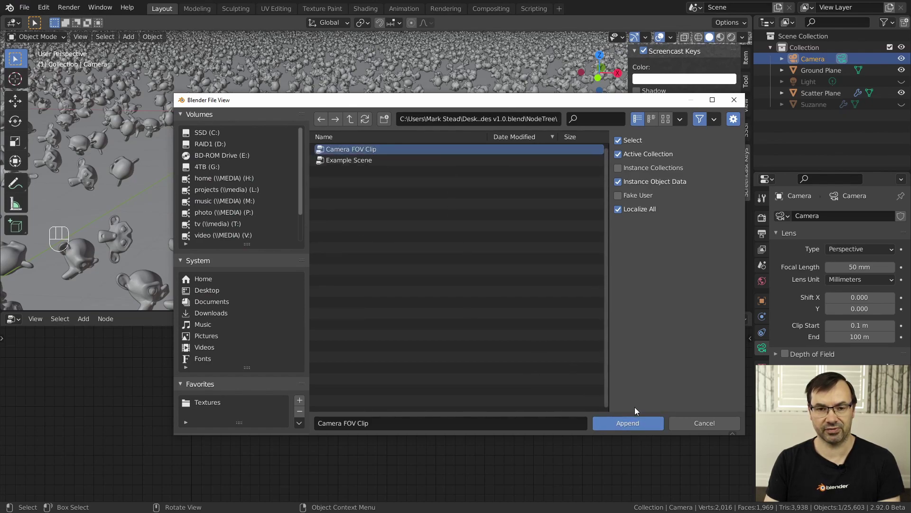
{"action": "left_click", "coordinate": [639, 422]}
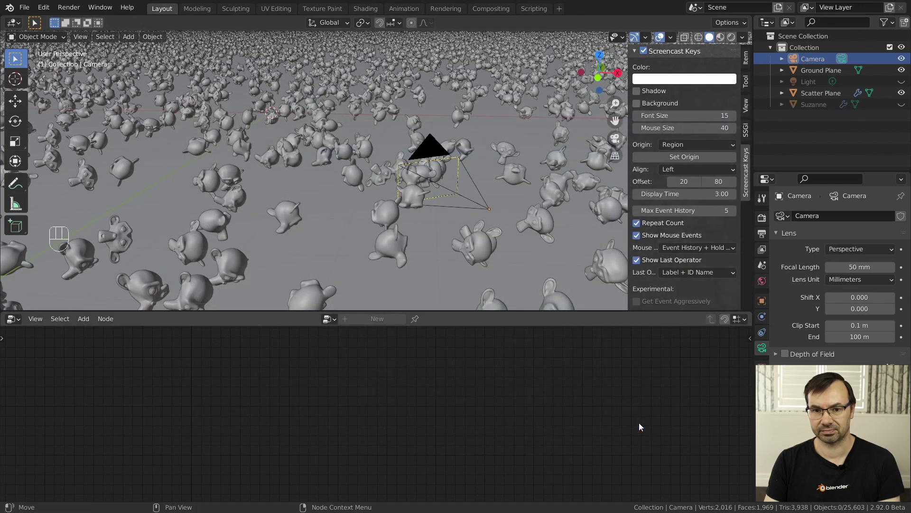
Show Scatter Plane's Geometry Nodes tree in an enlarged node editor and select Point Instance
{"action": "left_click", "coordinate": [819, 92]}
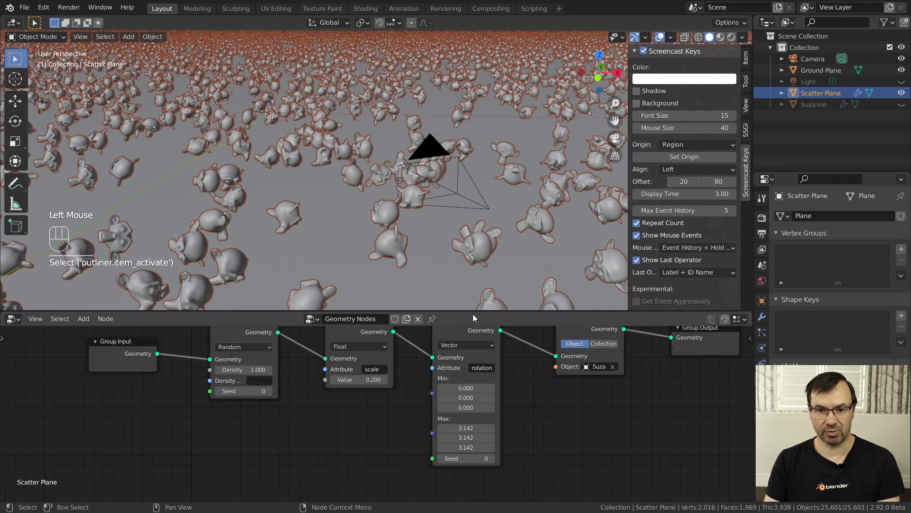
{"action": "left_click_drag", "start_coordinate": [483, 311], "coordinate": [488, 193]}
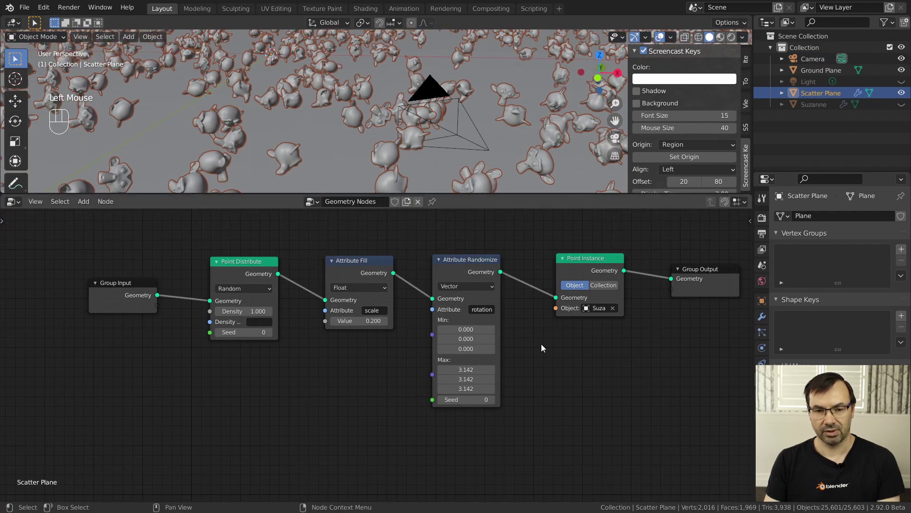
{"action": "left_click", "coordinate": [601, 258]}
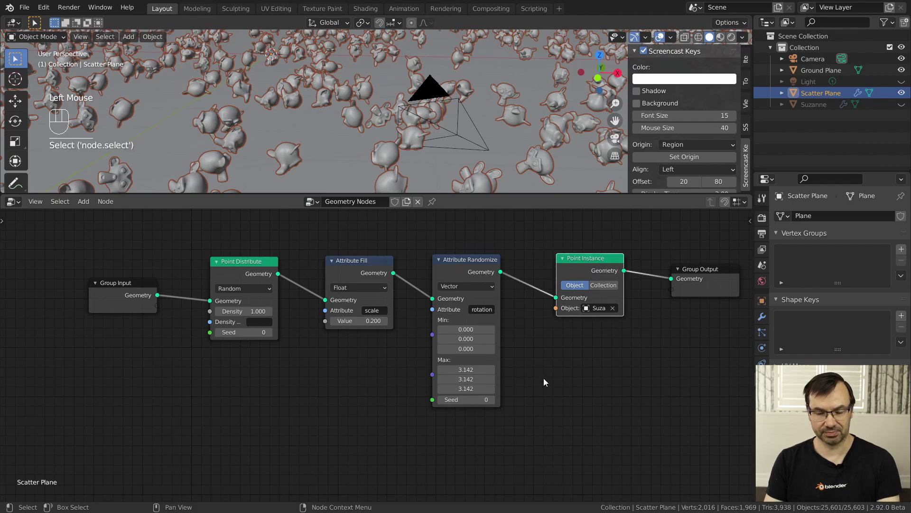
Insert a Camera FOV Clip group node between Attribute Randomize and Point Instance, moving Randomize upward
{"action": "key", "text": "shift+a"}
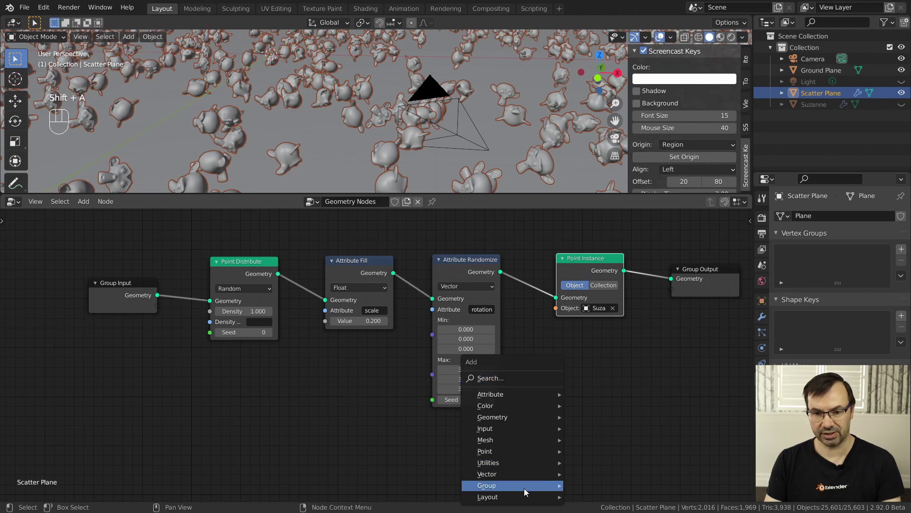
{"action": "mouse_move", "coordinate": [524, 488]}
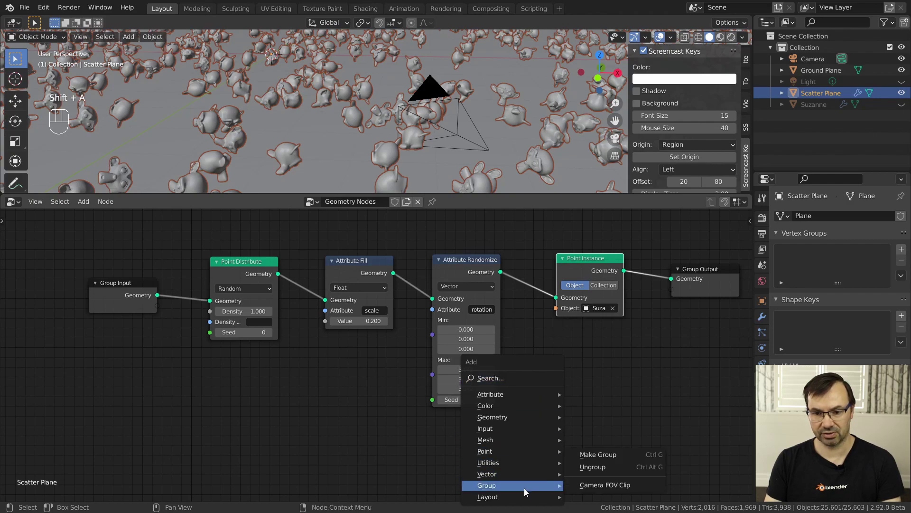
{"action": "left_click", "coordinate": [640, 485]}
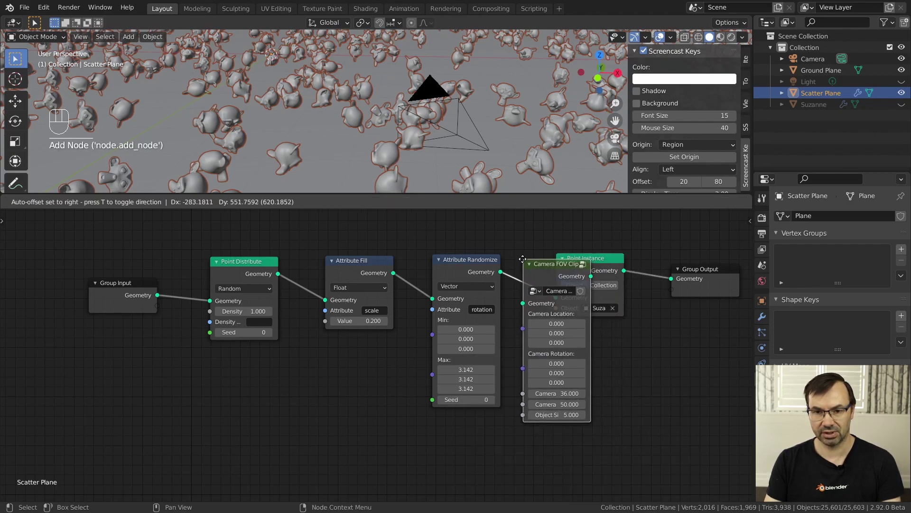
{"action": "left_click", "coordinate": [521, 261]}
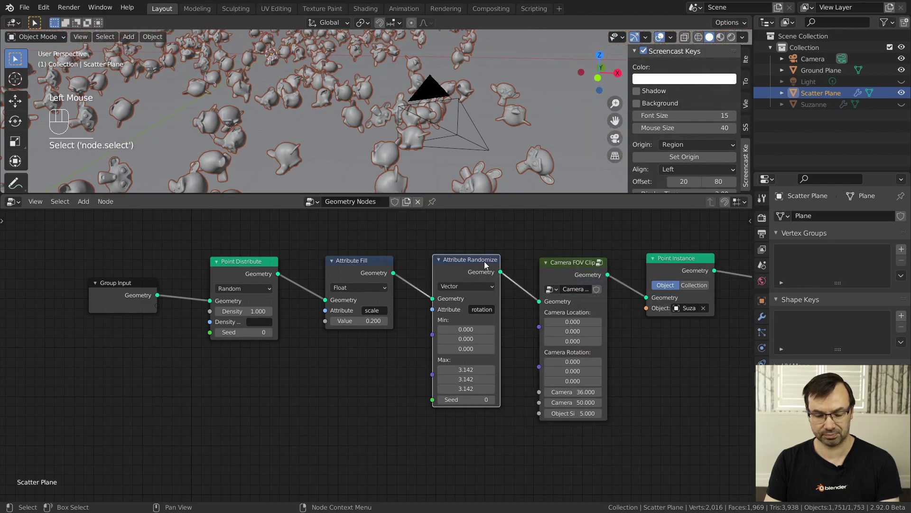
{"action": "left_click_drag", "start_coordinate": [487, 265], "coordinate": [487, 223]}
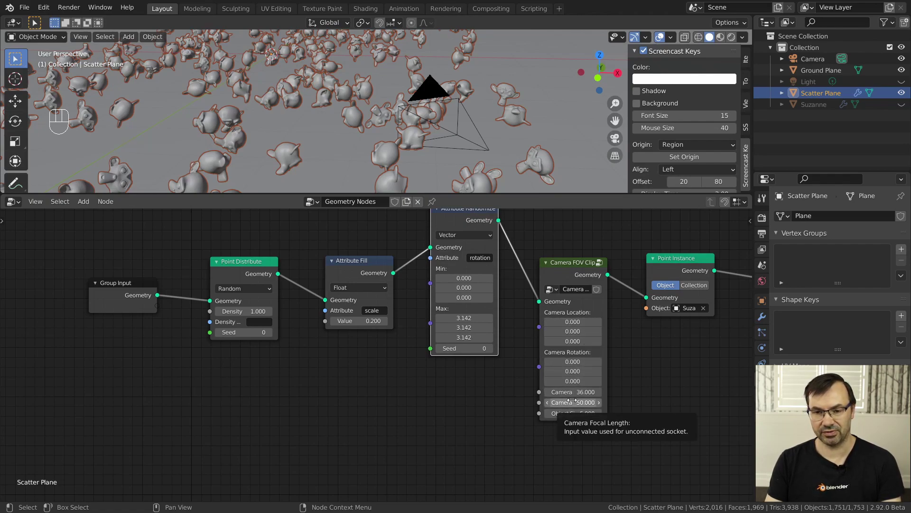
{"action": "left_click", "coordinate": [446, 414]}
Add an Object Info node below Attribute Randomize, set to read the Camera
{"action": "key", "text": "shift+a"}
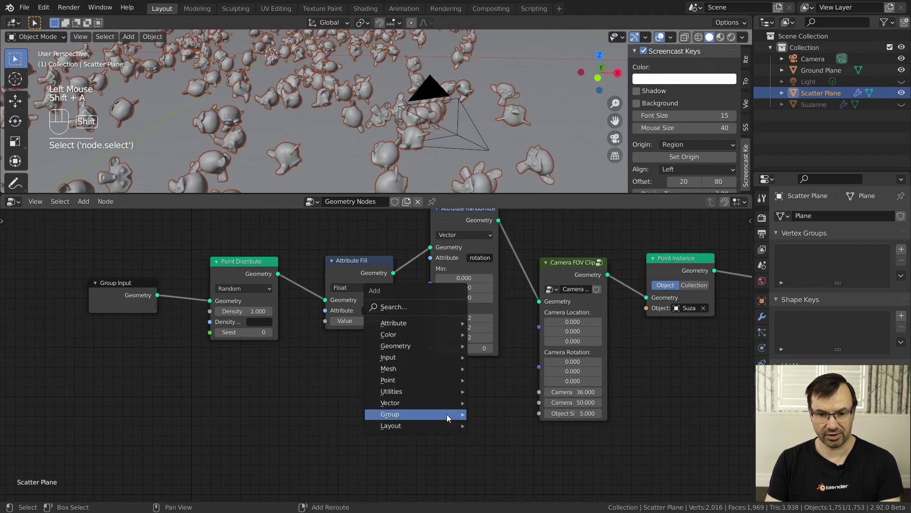
{"action": "left_click", "coordinate": [418, 307]}
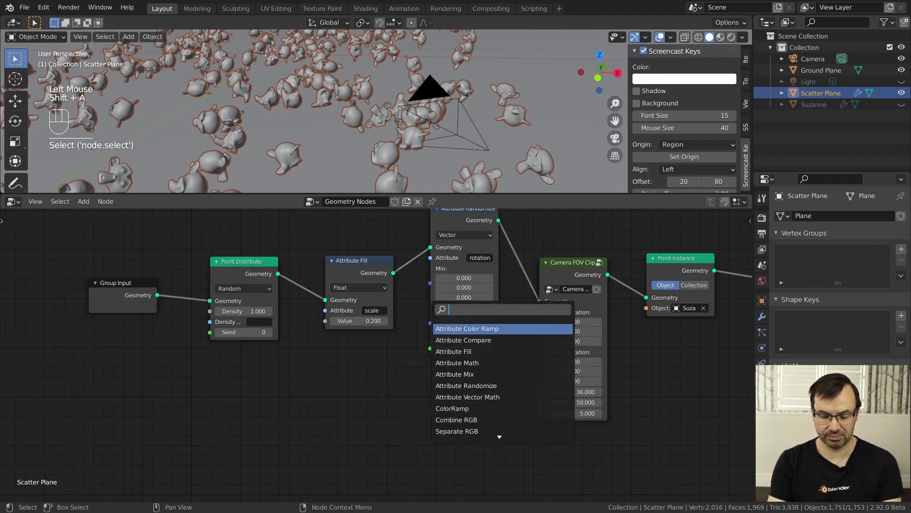
{"action": "type", "text": "obj"}
{"action": "key", "text": "Return"}
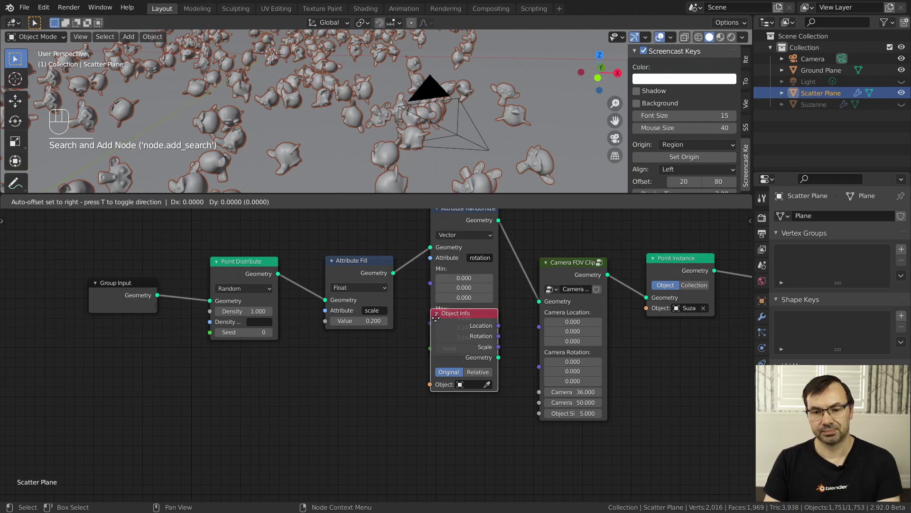
{"action": "left_click", "coordinate": [433, 380]}
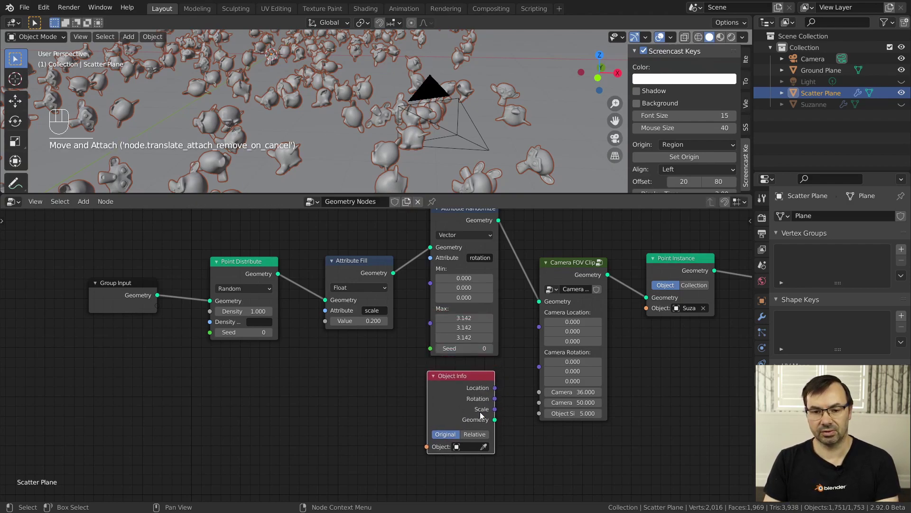
{"action": "left_click", "coordinate": [465, 446]}
{"action": "left_click", "coordinate": [477, 348]}
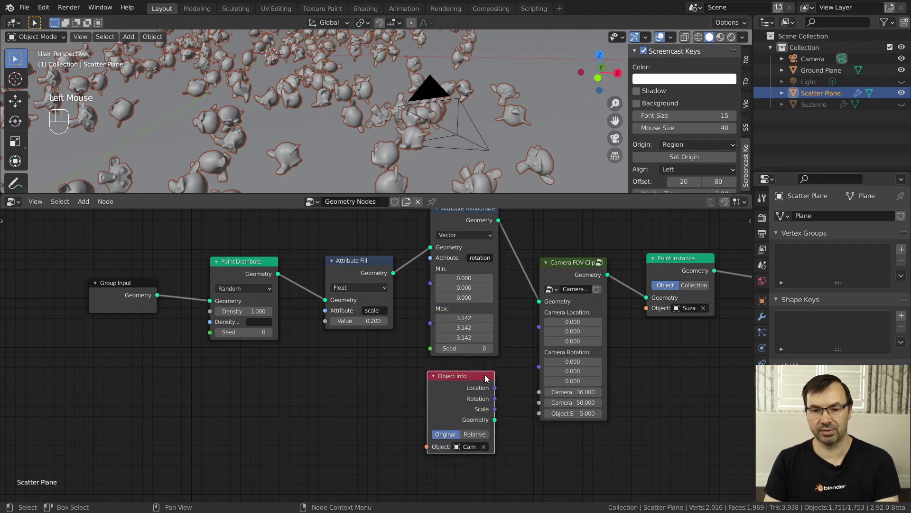
Wire the camera's location and rotation into Camera FOV Clip's inputs
{"action": "left_click", "coordinate": [517, 354]}
{"action": "left_click", "coordinate": [517, 370]}
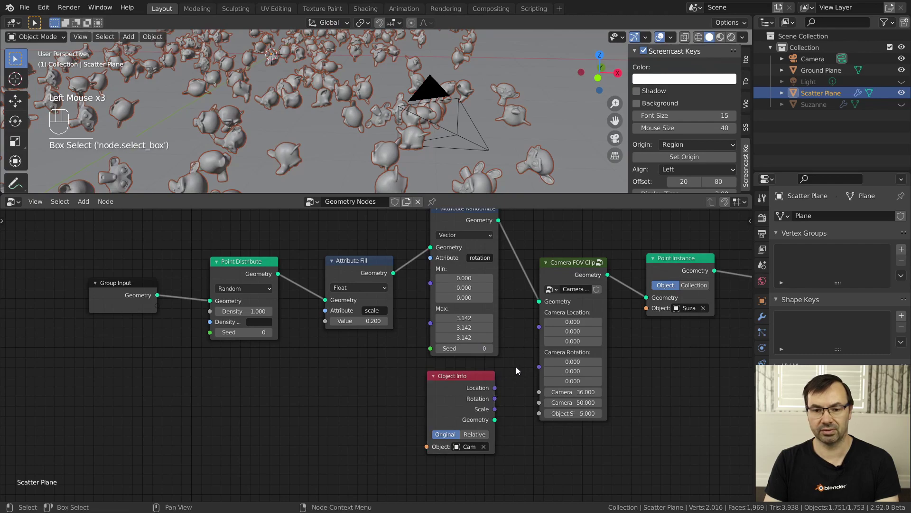
{"action": "left_click_drag", "start_coordinate": [494, 388], "coordinate": [540, 327]}
{"action": "left_click_drag", "start_coordinate": [495, 400], "coordinate": [540, 337]}
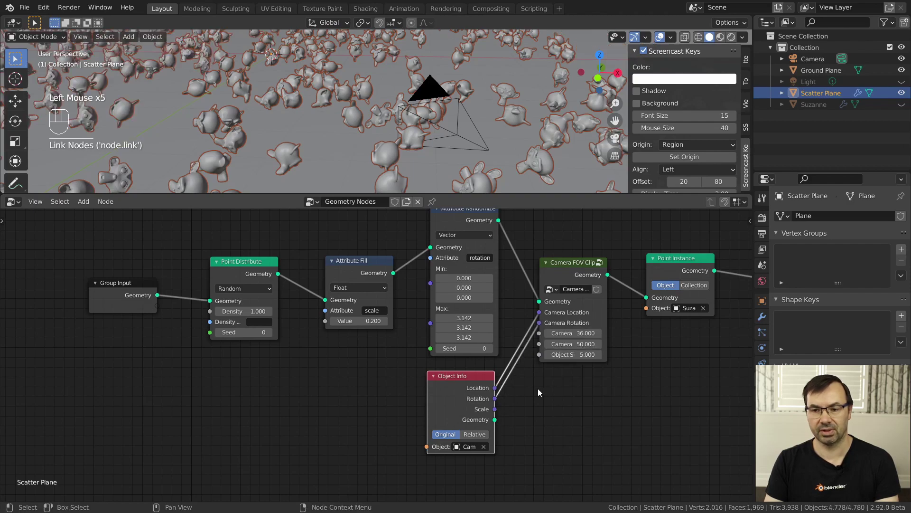
Widen the Camera FOV Clip node and shift Point Instance to the right after it
{"action": "left_click", "coordinate": [607, 321]}
{"action": "left_click", "coordinate": [613, 318]}
{"action": "left_click_drag", "start_coordinate": [605, 312], "coordinate": [651, 310]}
{"action": "left_click_drag", "start_coordinate": [662, 273], "coordinate": [691, 275]}
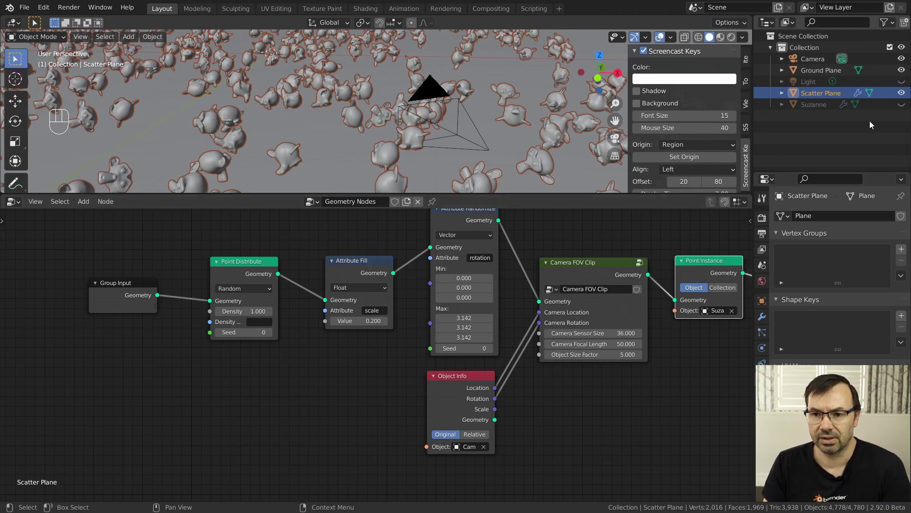
Check the camera's 50 mm focal length and 36 mm sensor, then return to Scatter Plane
{"action": "left_click", "coordinate": [816, 60]}
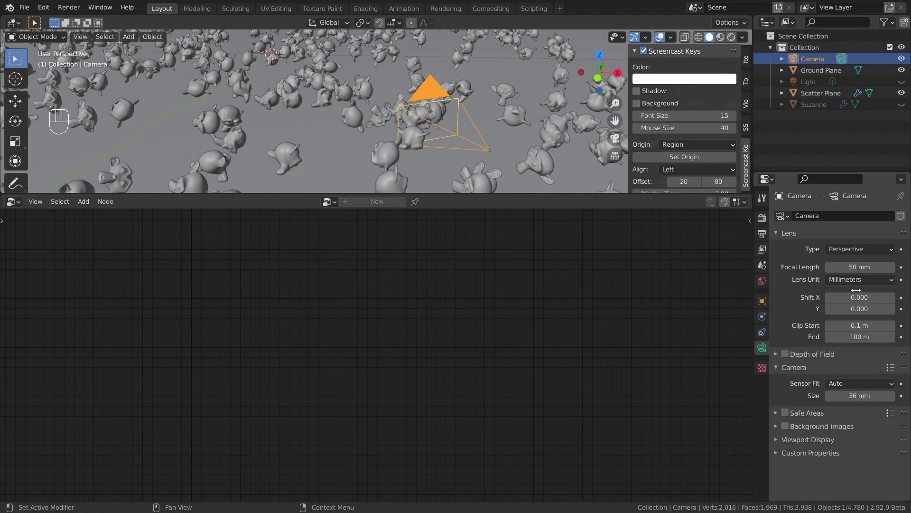
{"action": "left_click", "coordinate": [816, 93]}
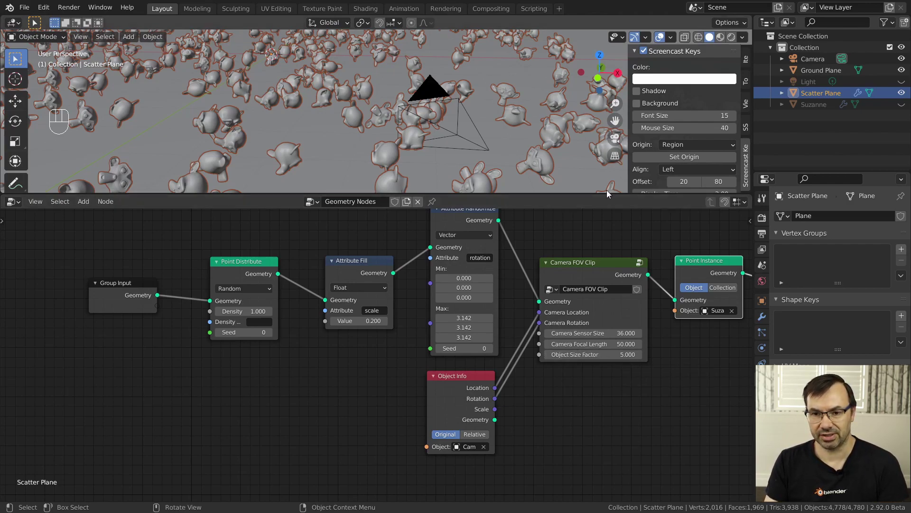
Enlarge the 3D viewport and orbit and zoom out to see the clipped scatter cone
{"action": "left_click_drag", "start_coordinate": [606, 195], "coordinate": [604, 302]}
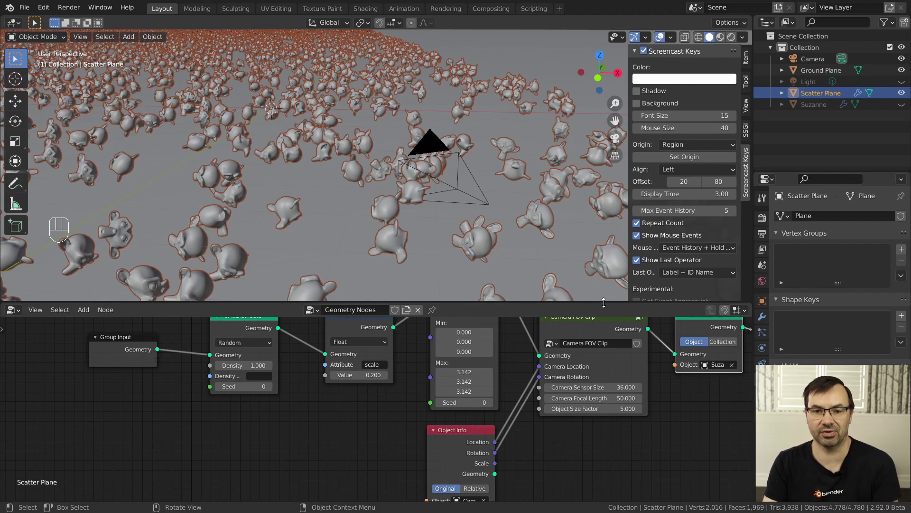
{"action": "middle_click_drag", "start_coordinate": [479, 176], "coordinate": [476, 193]}
{"action": "scroll", "coordinate": [475, 197], "scroll_direction": "down", "scroll_amount": 3}
{"action": "scroll", "coordinate": [473, 192], "scroll_direction": "down", "scroll_amount": 3}
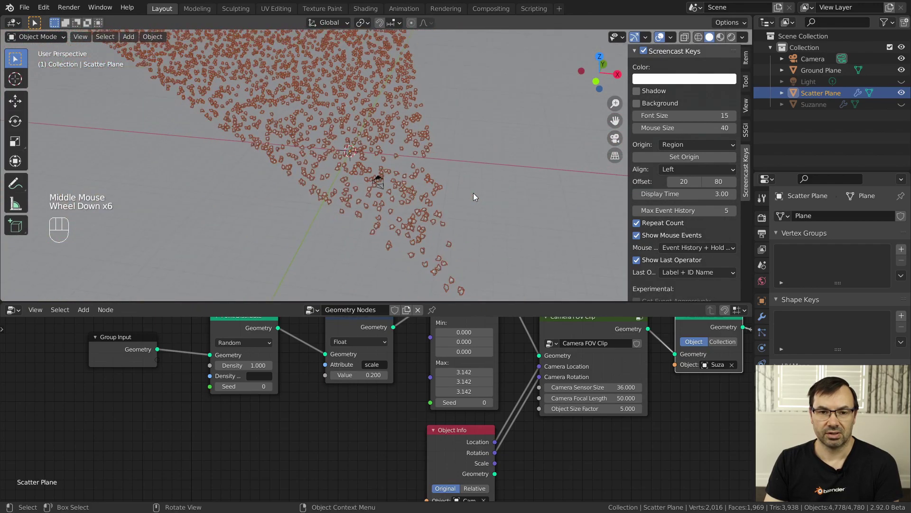
{"action": "middle_click_drag", "start_coordinate": [468, 204], "coordinate": [444, 193]}
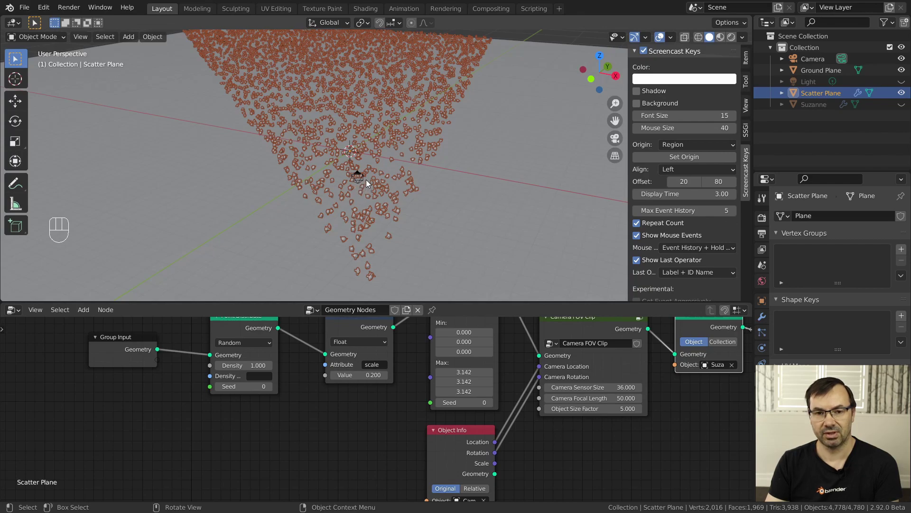
{"action": "middle_click_drag", "start_coordinate": [366, 183], "coordinate": [397, 188]}
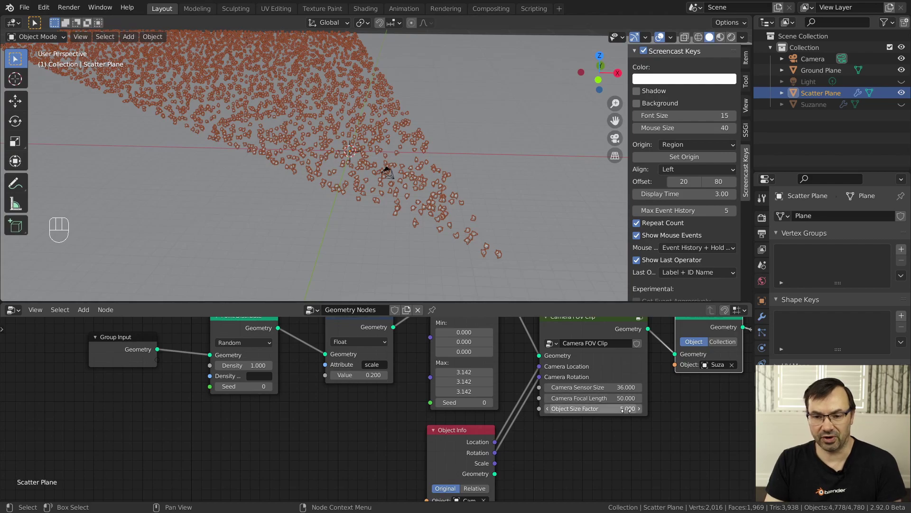
Lower Camera FOV Clip's Object Size Factor to 0.500 and inspect the resulting wedge
{"action": "left_click_drag", "start_coordinate": [627, 409], "coordinate": [617, 409]}
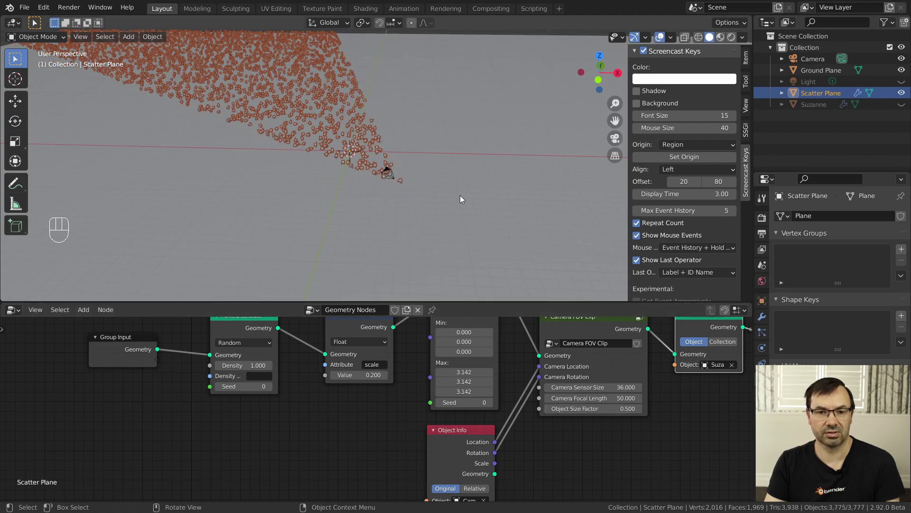
{"action": "middle_click_drag", "start_coordinate": [460, 195], "coordinate": [440, 190]}
{"action": "middle_click_drag", "start_coordinate": [400, 159], "coordinate": [440, 218], "text": "shift"}
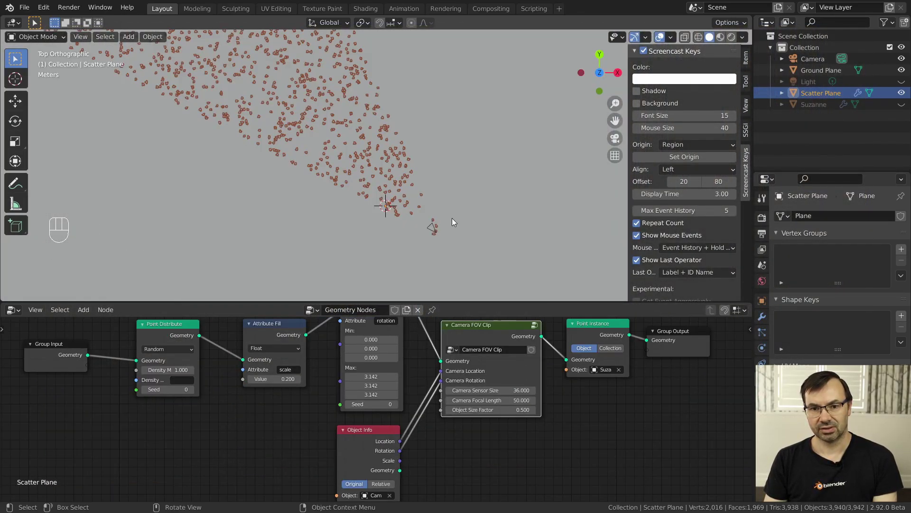
Move the camera across the ground at constant height and turn it to a new heading
{"action": "middle_click_drag", "start_coordinate": [451, 218], "coordinate": [444, 147]}
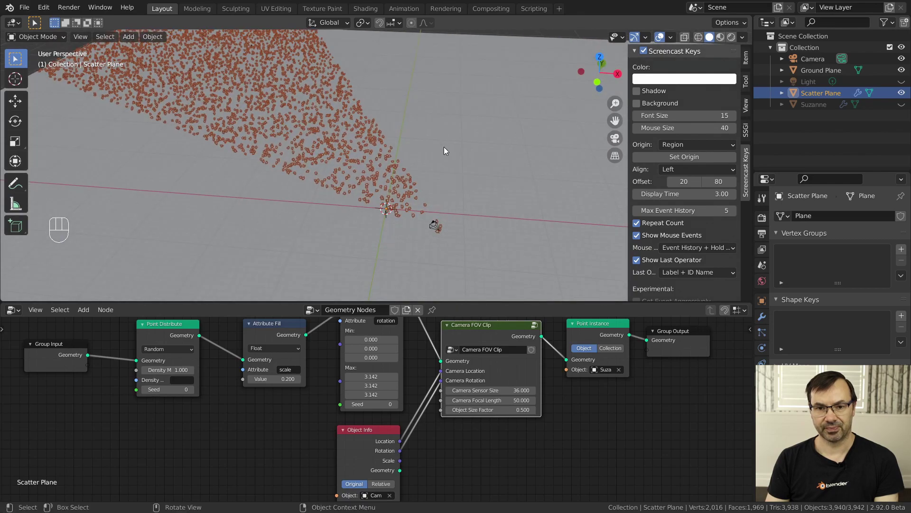
{"action": "left_click", "coordinate": [432, 227]}
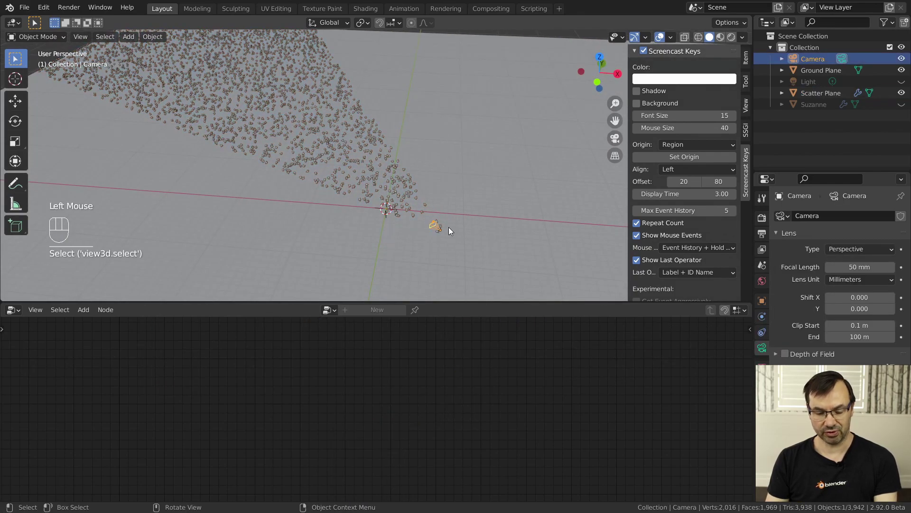
{"action": "key", "text": "g"}
{"action": "key", "text": "shift+z"}
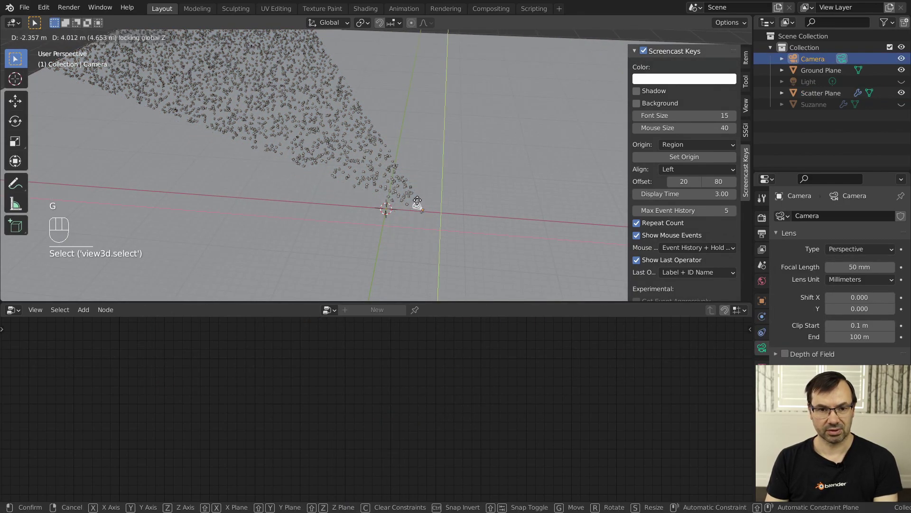
{"action": "left_click", "coordinate": [423, 194]}
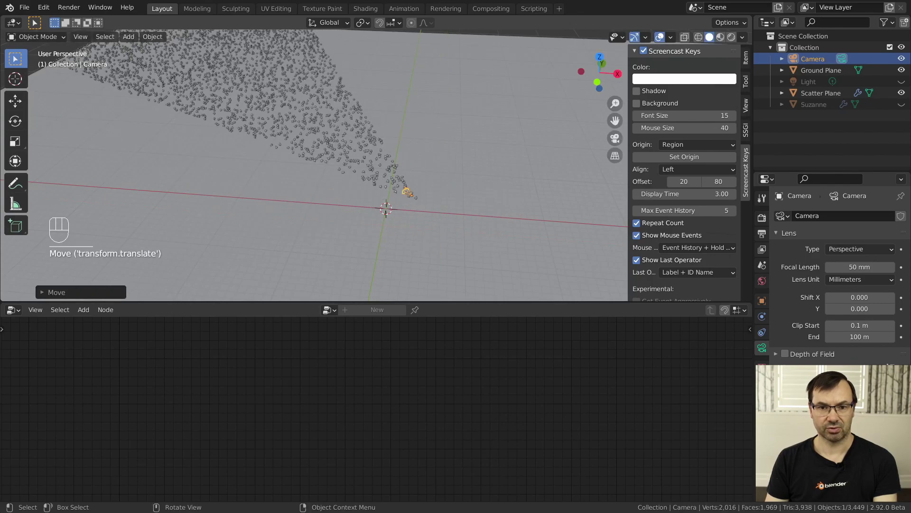
{"action": "key", "text": "r"}
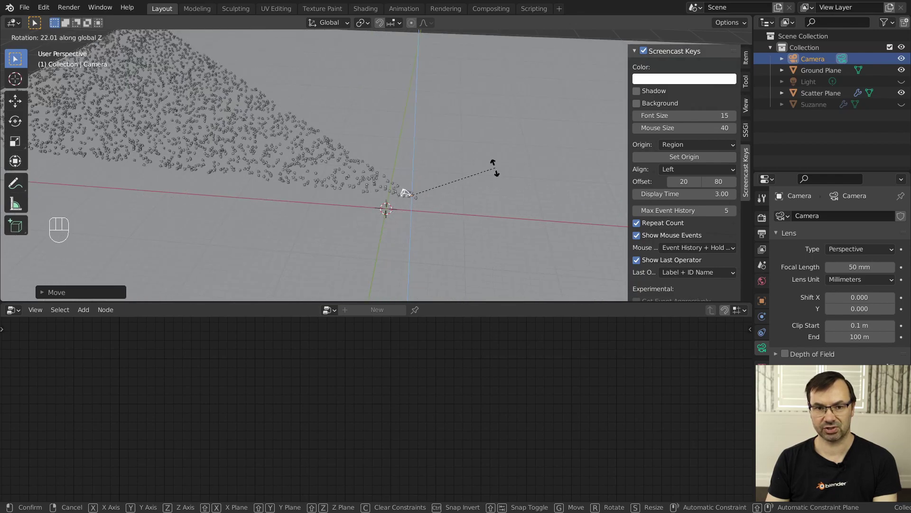
{"action": "left_click", "coordinate": [472, 205]}
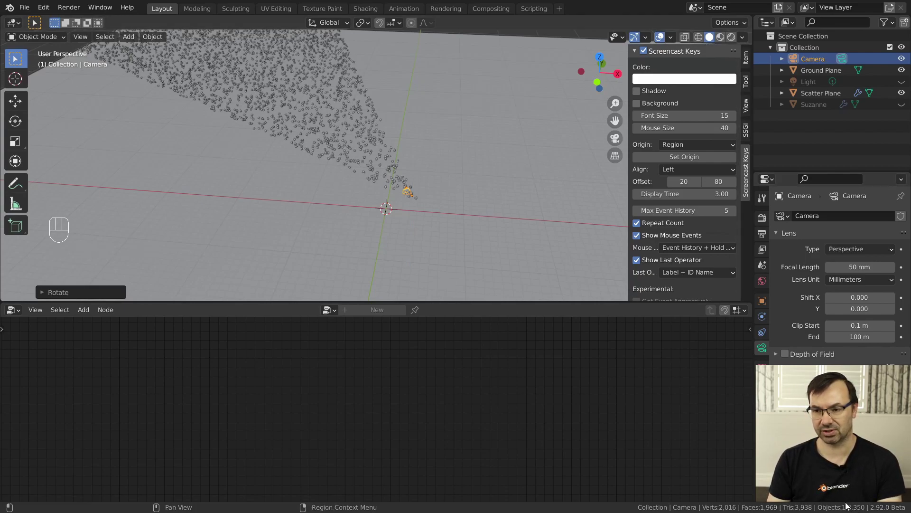
Mute Camera FOV Clip to restore all 25,603 instances and view through the camera
{"action": "left_click", "coordinate": [826, 91]}
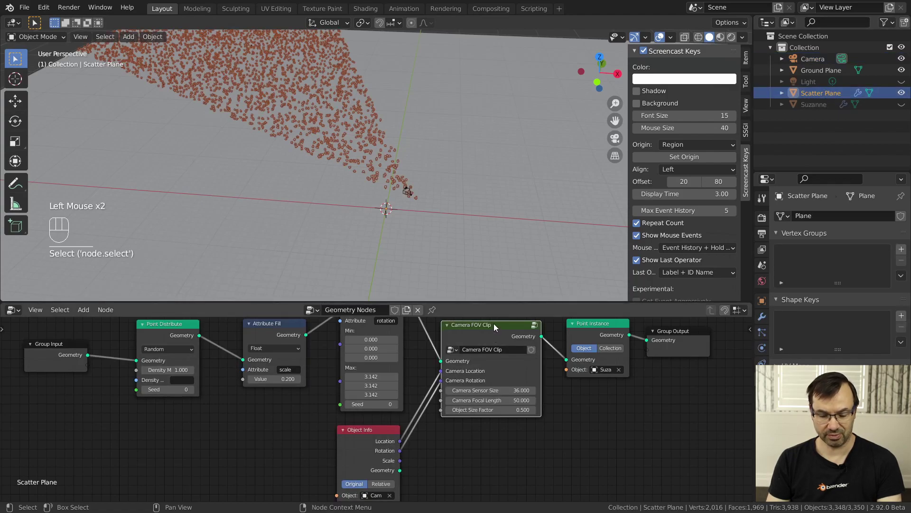
{"action": "key", "text": "m"}
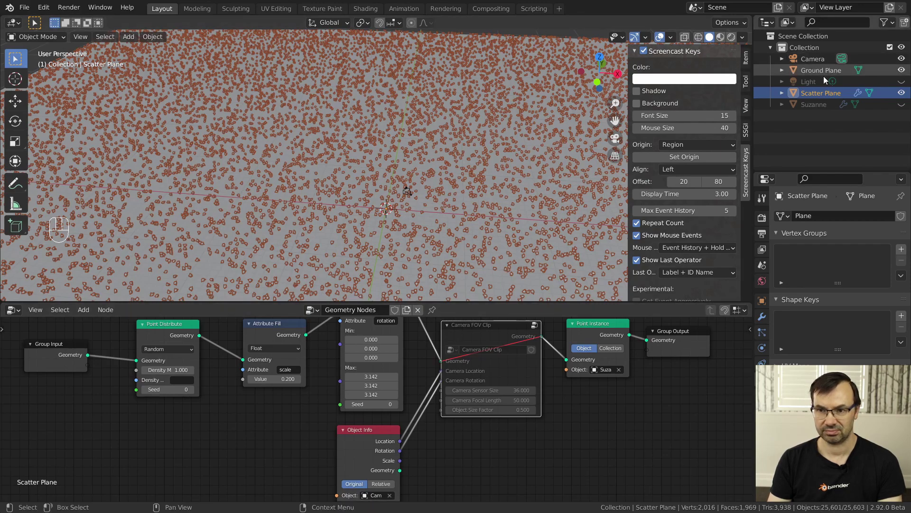
{"action": "left_click", "coordinate": [813, 59]}
{"action": "key", "text": "ctrl+KP_0"}
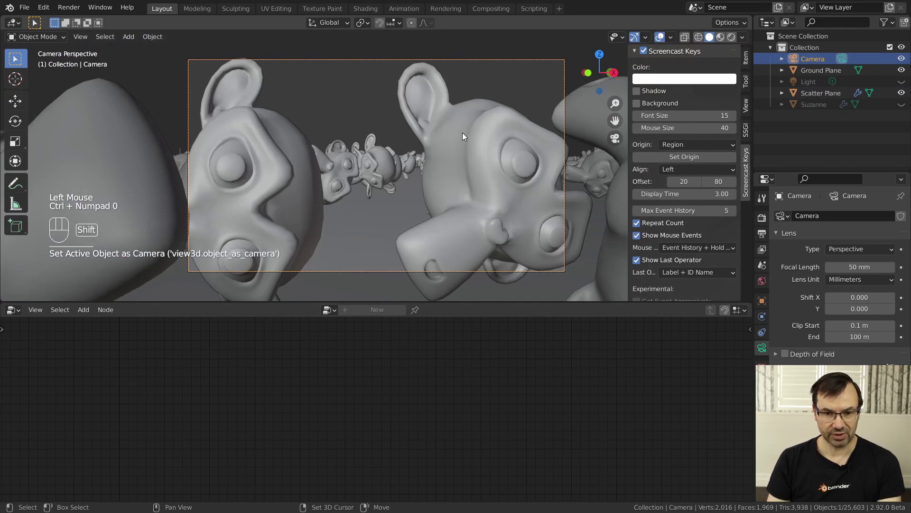
Walk the camera to a new spot, unmute Scatter Plane's Camera FOV Clip node, then walk the camera again
{"action": "key", "text": "shift+grave"}
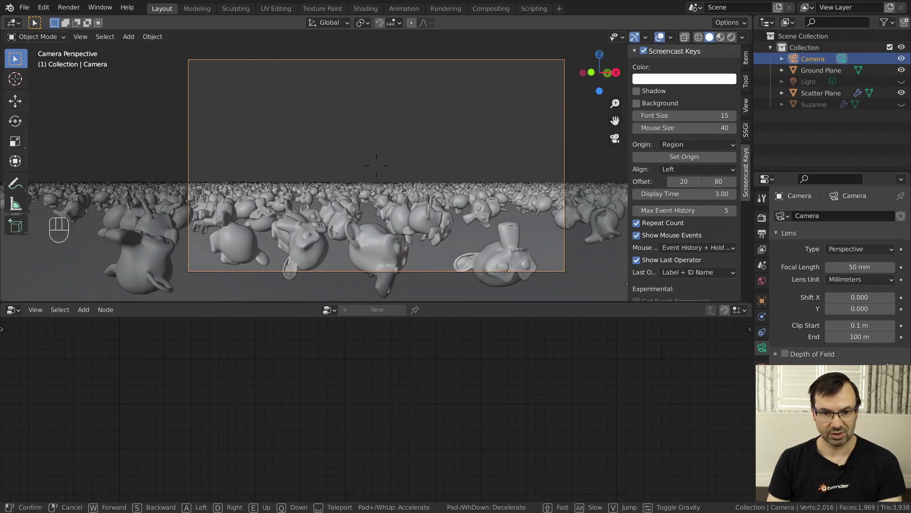
{"action": "left_click", "coordinate": [377, 165]}
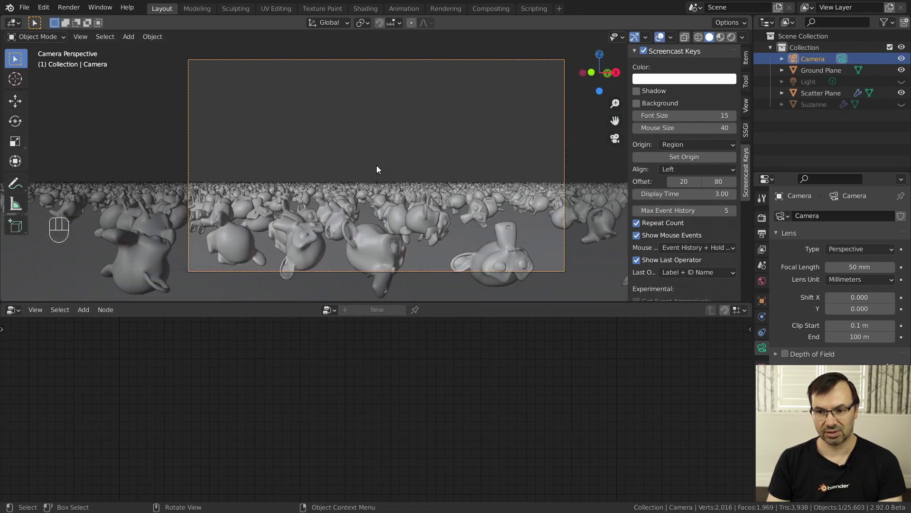
{"action": "left_click", "coordinate": [821, 93]}
{"action": "key", "text": "m"}
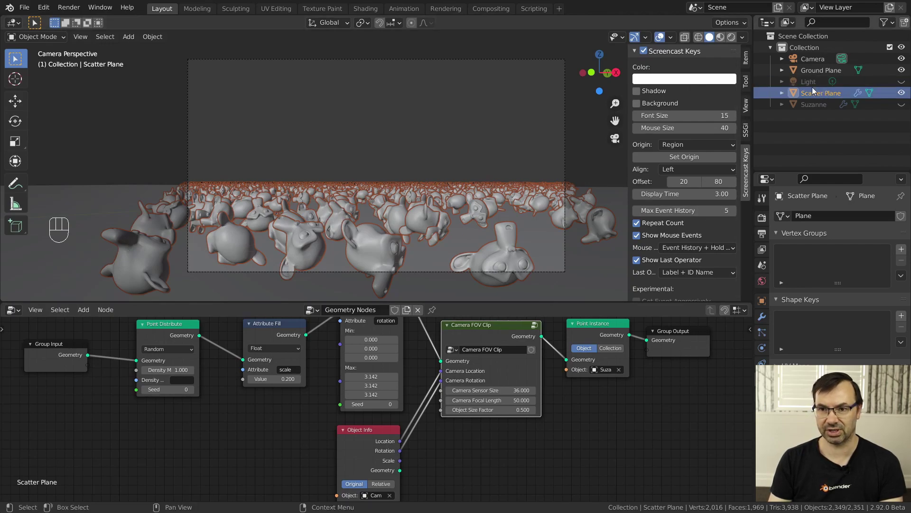
{"action": "left_click", "coordinate": [815, 61]}
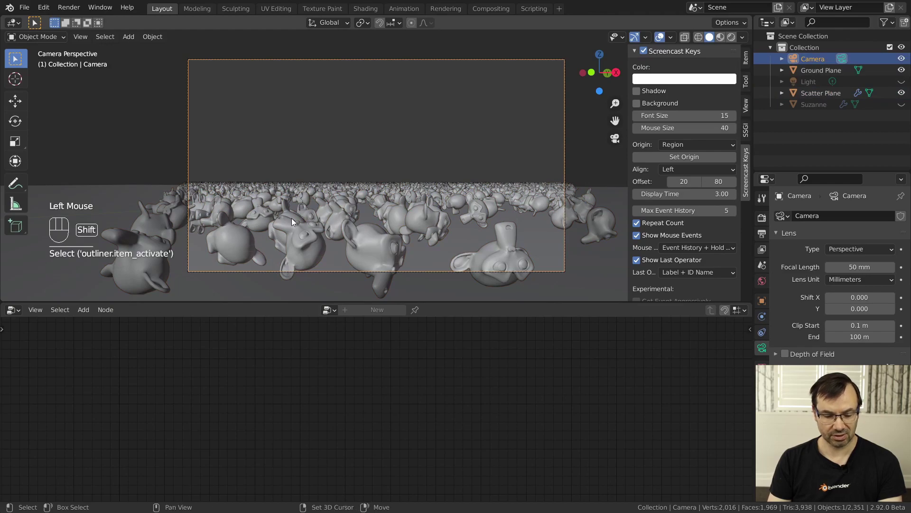
{"action": "key", "text": "shift+grave"}
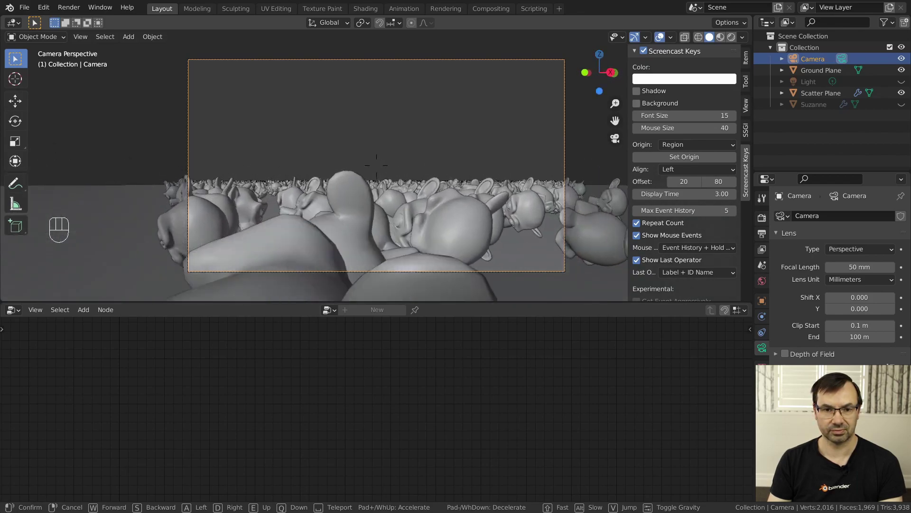
Confirm the camera's new walk-navigation viewpoint
{"action": "left_click", "coordinate": [377, 169]}
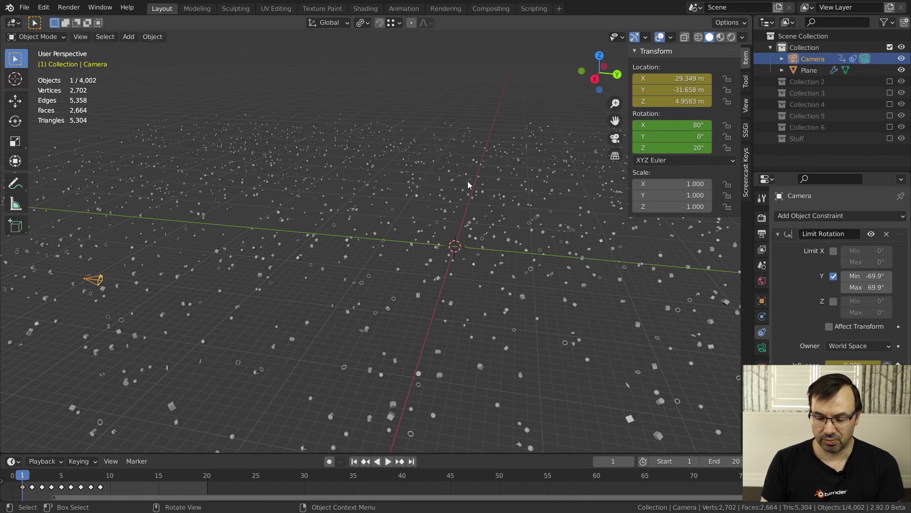
{"action": "key", "text": "space"}
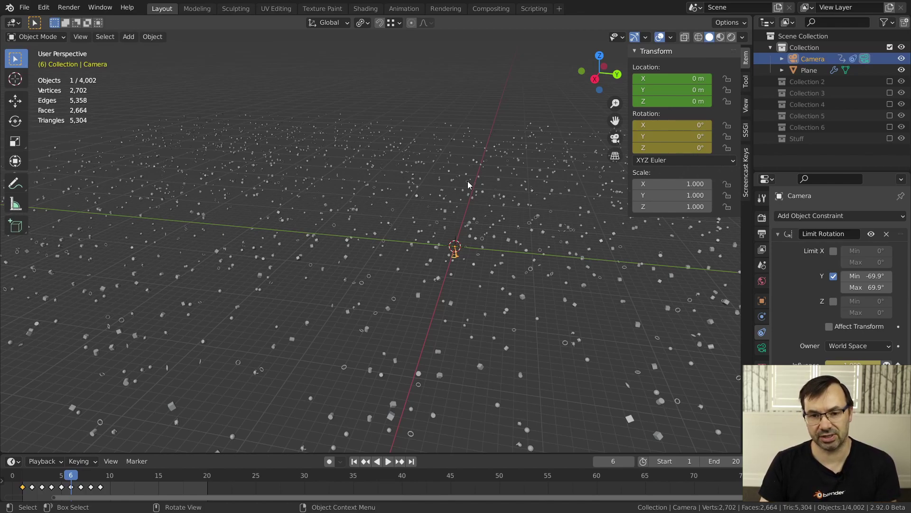
On frame 1, parent the scatter Plane to the Camera with Keep Transform, leaving only Camera selected
{"action": "left_click", "coordinate": [354, 461]}
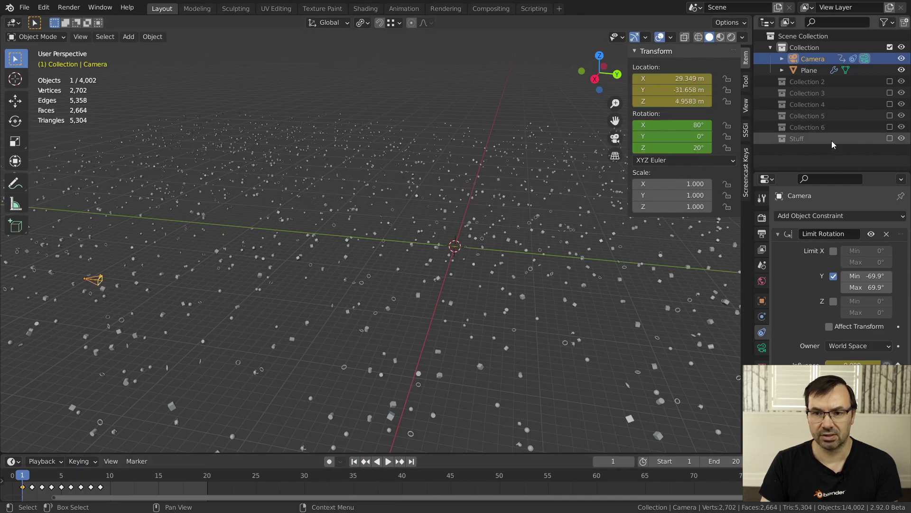
{"action": "left_click", "coordinate": [810, 69]}
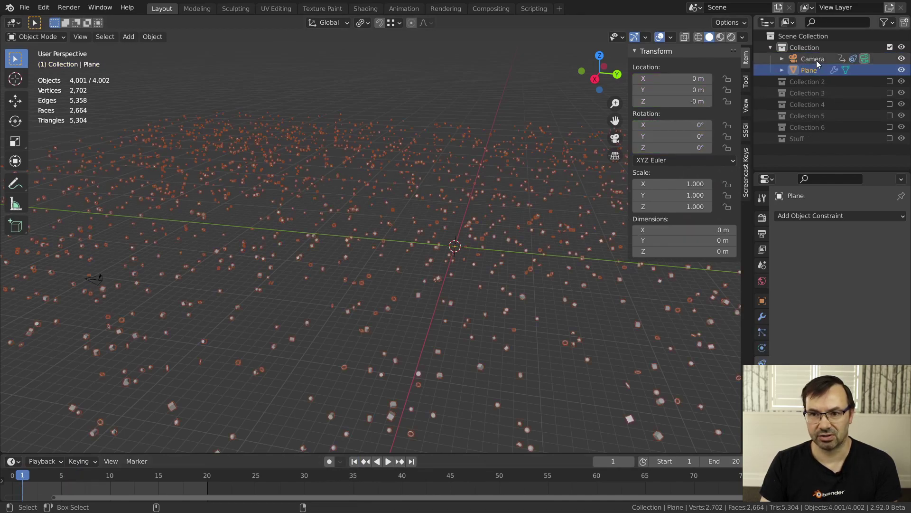
{"action": "left_click", "coordinate": [814, 59], "text": "ctrl"}
{"action": "key", "text": "ctrl+p"}
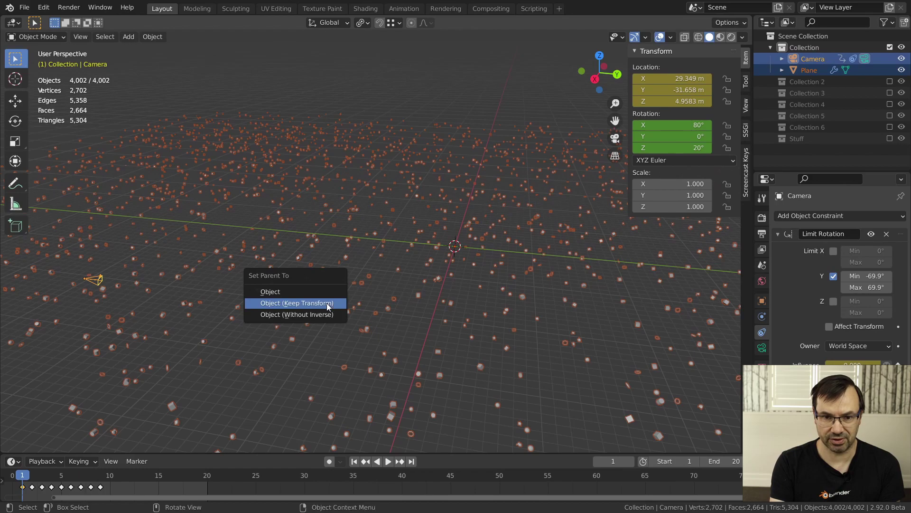
{"action": "left_click", "coordinate": [328, 307]}
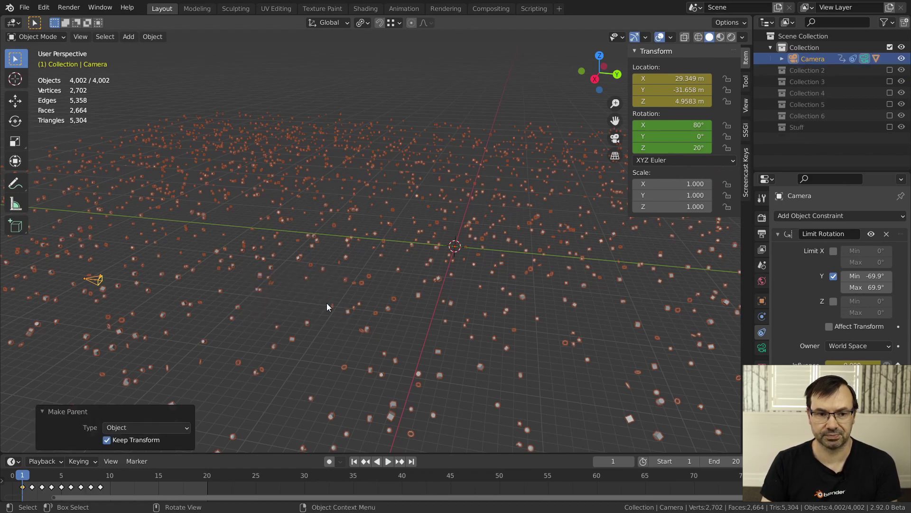
{"action": "left_click", "coordinate": [824, 61]}
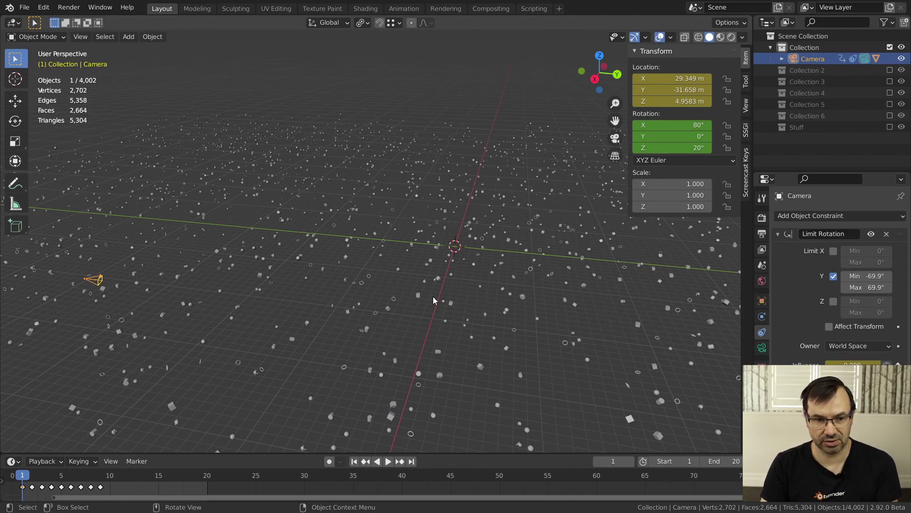
Step the walkthrough forward frame by frame to frame 6, orbit along the instances, and switch to back orthographic view
{"action": "key", "text": "Right"}
{"action": "key", "text": "Right"}
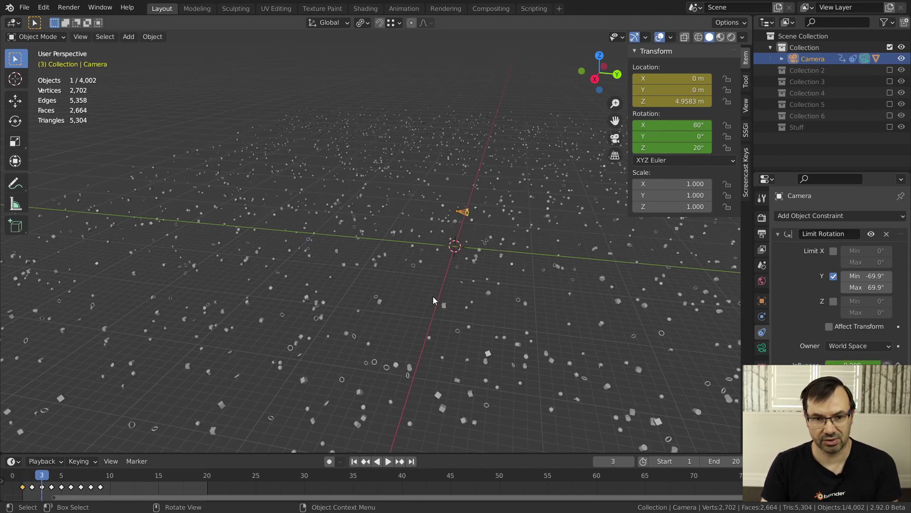
{"action": "key", "text": "Right"}
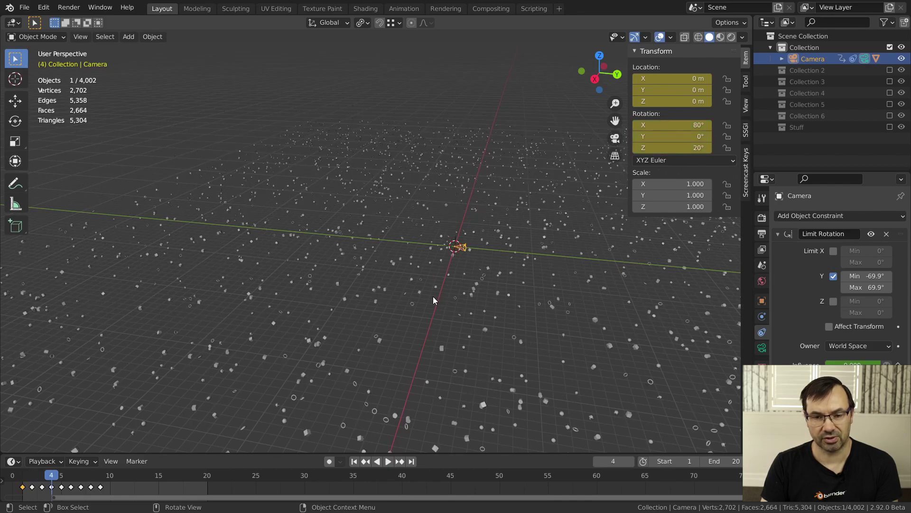
{"action": "key", "text": "Right"}
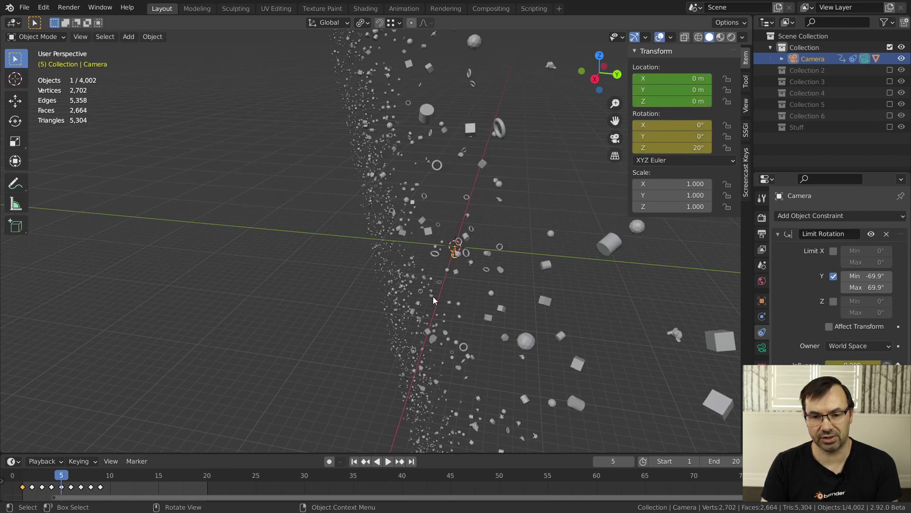
{"action": "key", "text": "Right"}
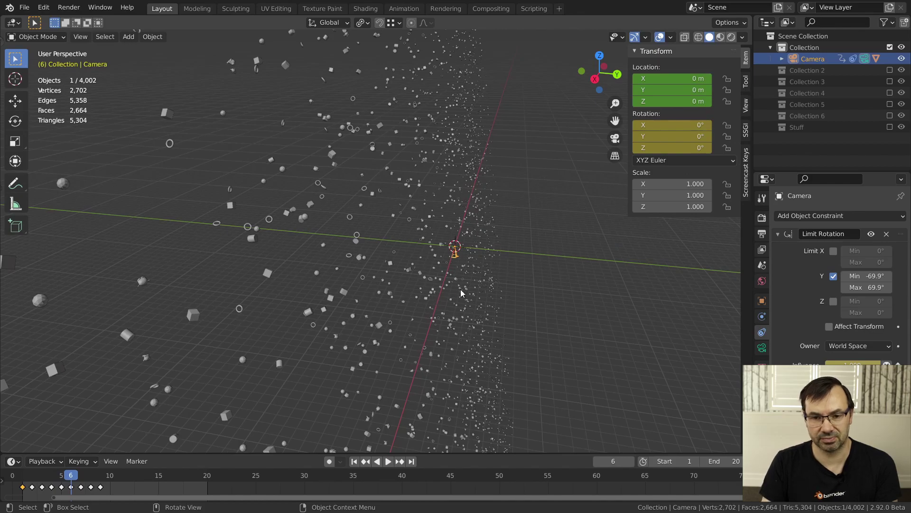
{"action": "mouse_move", "coordinate": [460, 289]}
{"action": "middle_mouse_down"}
{"action": "mouse_move", "coordinate": [448, 287]}
{"action": "mouse_move", "coordinate": [415, 240]}
{"action": "mouse_move", "coordinate": [423, 215]}
{"action": "mouse_move", "coordinate": [469, 229]}
{"action": "mouse_move", "coordinate": [481, 310]}
{"action": "mouse_move", "coordinate": [457, 322]}
{"action": "mouse_move", "coordinate": [460, 289]}
{"action": "middle_mouse_up"}
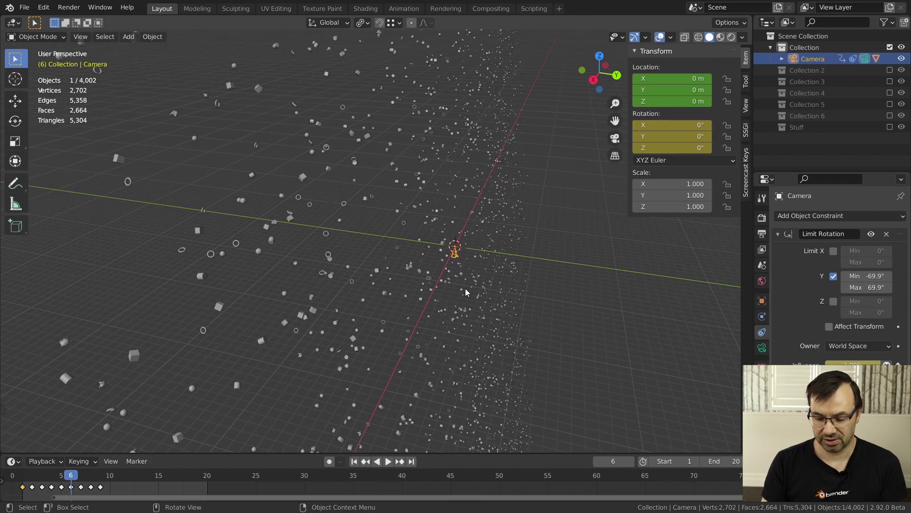
{"action": "key", "text": "ctrl+KP_1"}
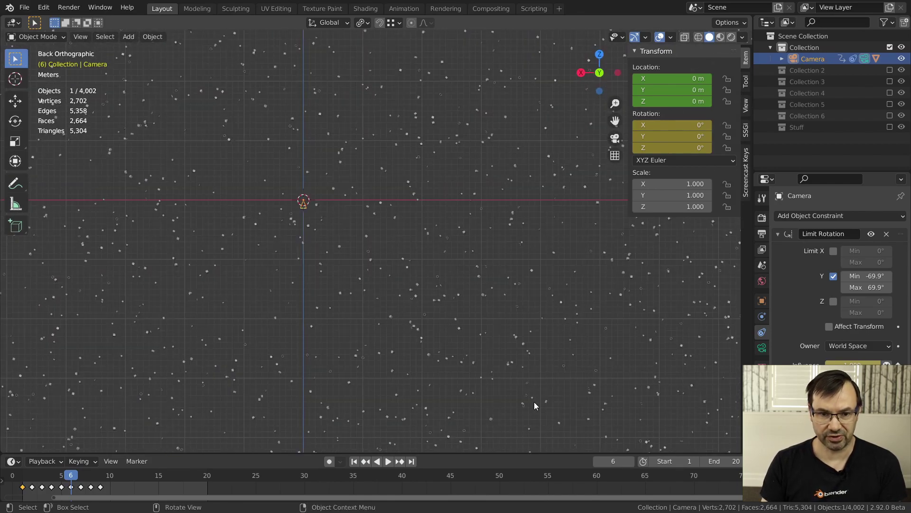
Zoom and pan the back view onto the camera, then include Collection 2 to show the frustum cone
{"action": "scroll", "coordinate": [357, 243], "scroll_direction": "up", "scroll_amount": 4}
{"action": "middle_click_drag", "start_coordinate": [355, 252], "coordinate": [483, 299], "text": "shift"}
{"action": "scroll", "coordinate": [473, 281], "scroll_direction": "up", "scroll_amount": 3}
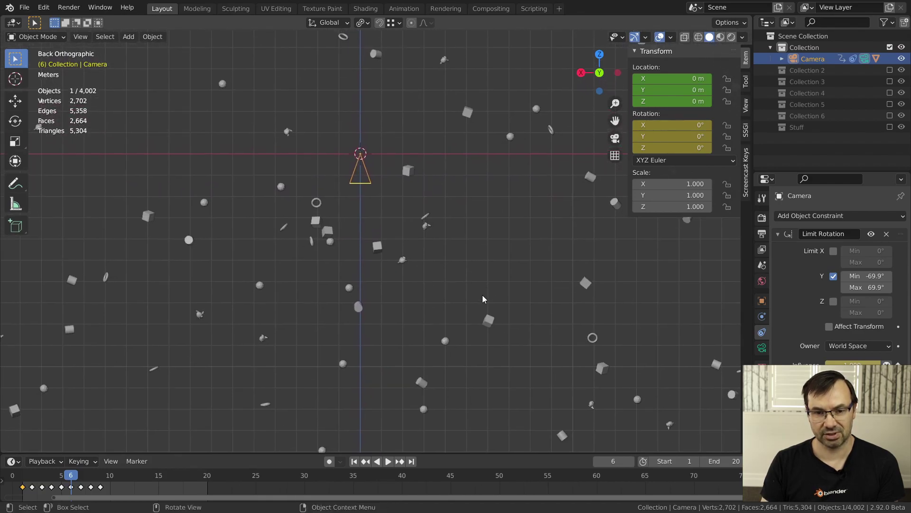
{"action": "left_click", "coordinate": [890, 70]}
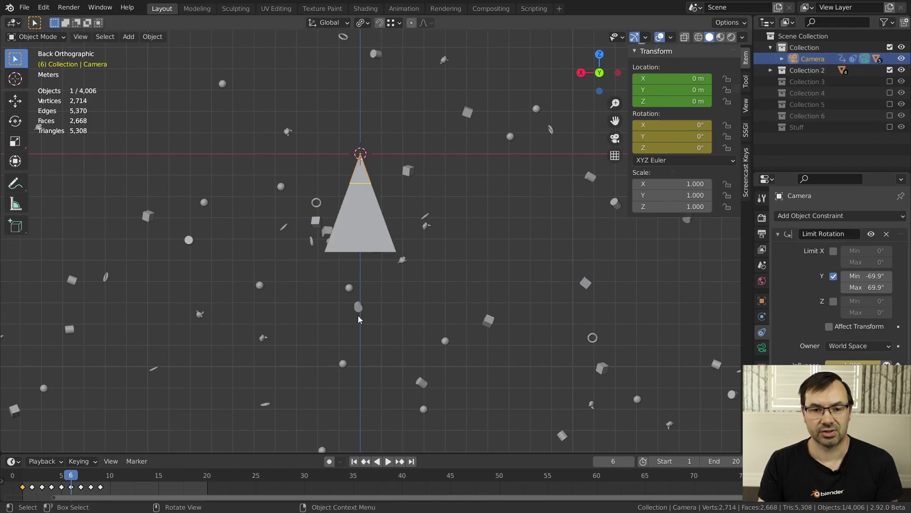
Orbit and zoom around the camera's frustum cone to view it in perspective
{"action": "middle_click_drag", "start_coordinate": [358, 315], "coordinate": [406, 301]}
{"action": "scroll", "coordinate": [385, 258], "scroll_direction": "down", "scroll_amount": 4}
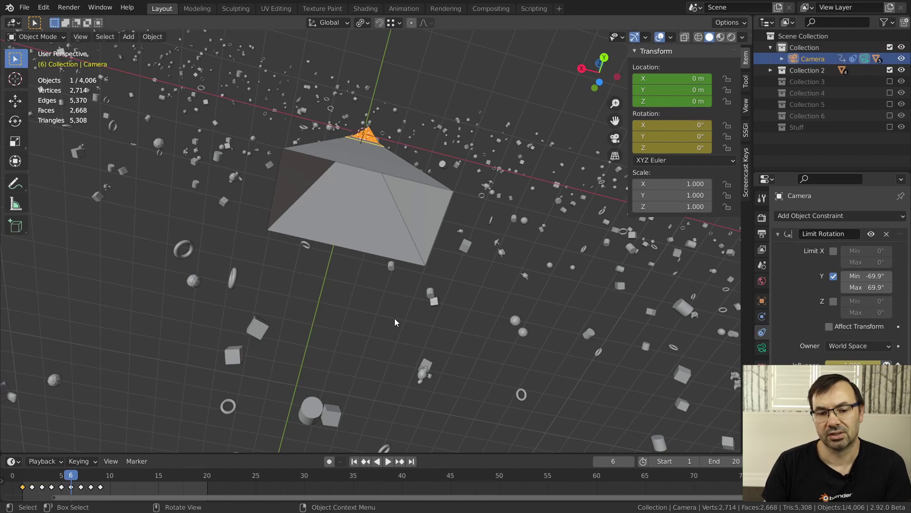
{"action": "mouse_move", "coordinate": [437, 363]}
{"action": "middle_mouse_down"}
{"action": "mouse_move", "coordinate": [473, 383]}
{"action": "mouse_move", "coordinate": [423, 354]}
{"action": "middle_mouse_up"}
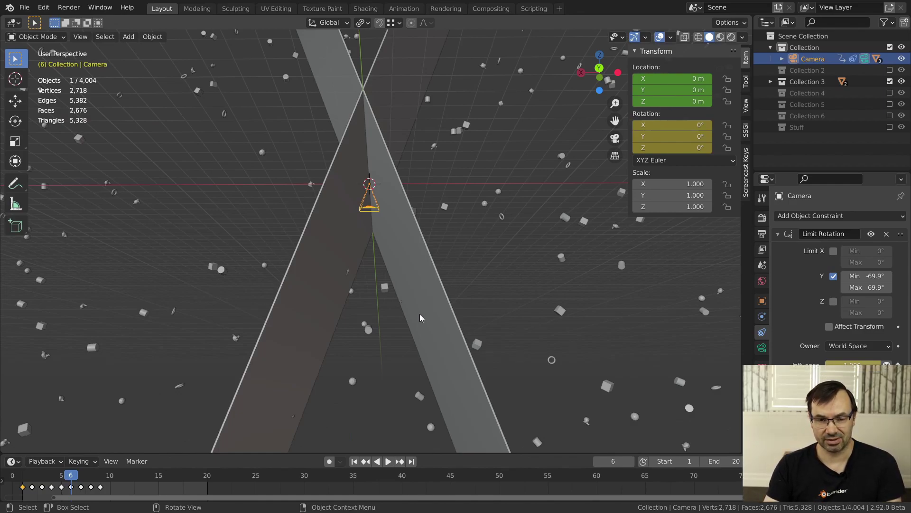
{"action": "middle_click_drag", "start_coordinate": [419, 314], "coordinate": [423, 290]}
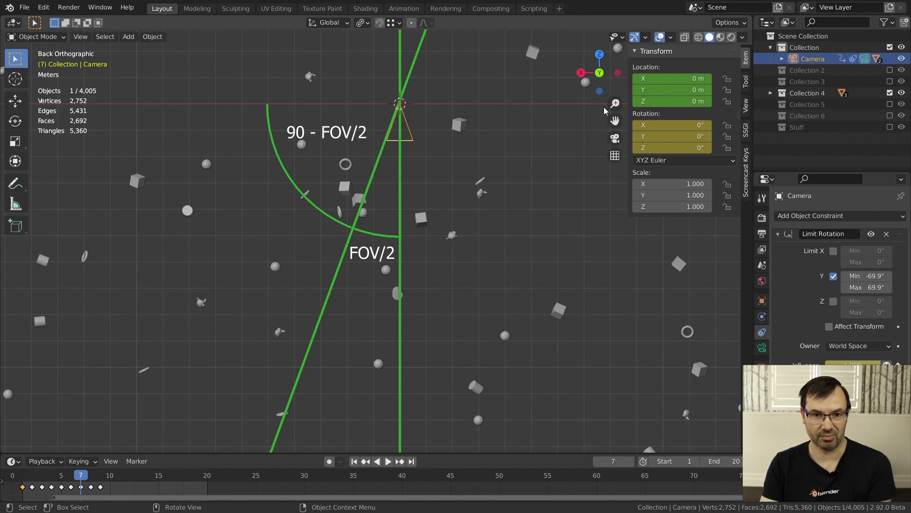
Advance the walkthrough to frame 8
{"action": "key", "text": "Right"}
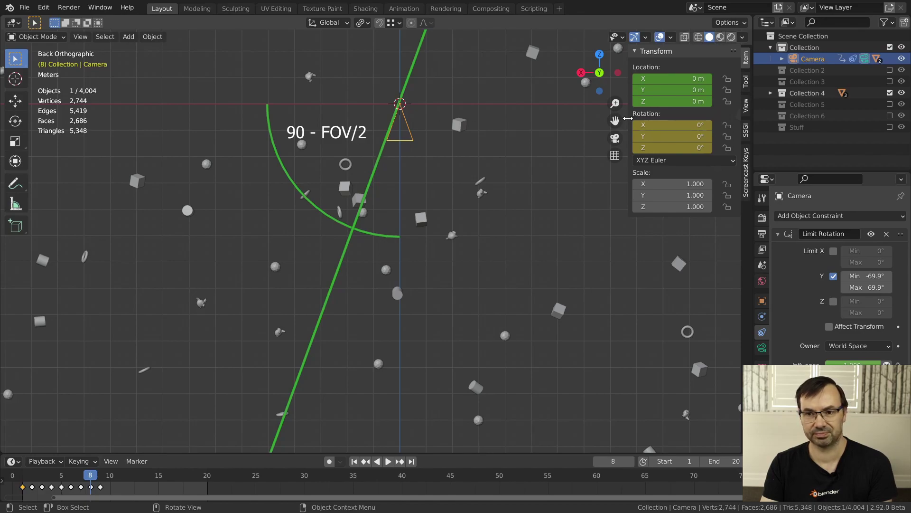
Rotate the camera to 79° on frame 8, then advance to frame 9
{"action": "key", "text": "r"}
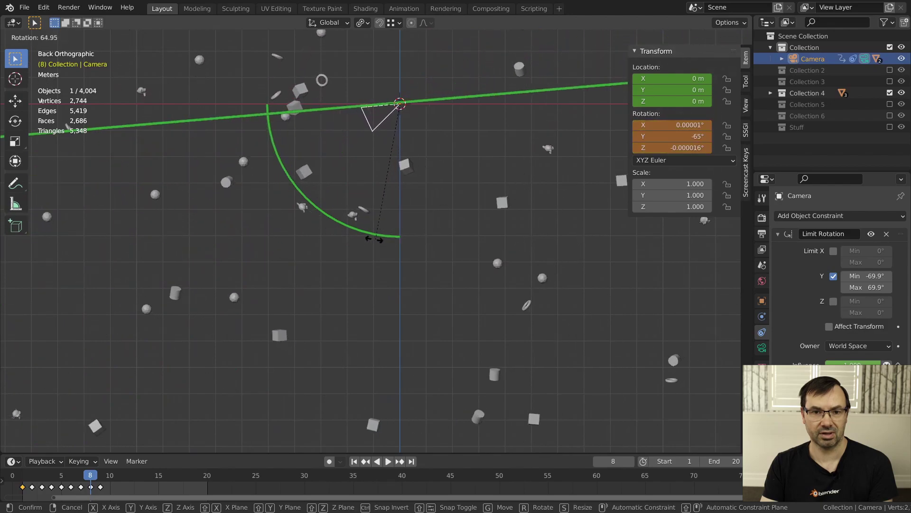
{"action": "left_click", "coordinate": [338, 243]}
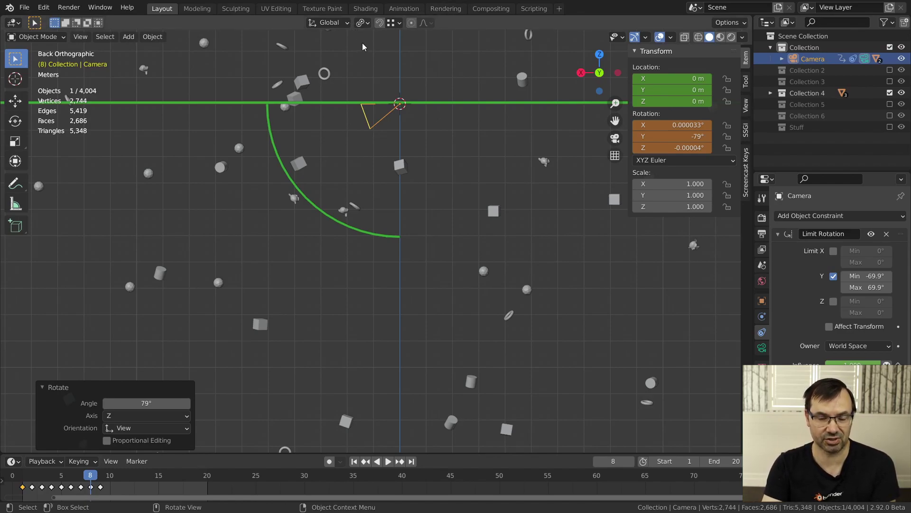
{"action": "key", "text": "Right"}
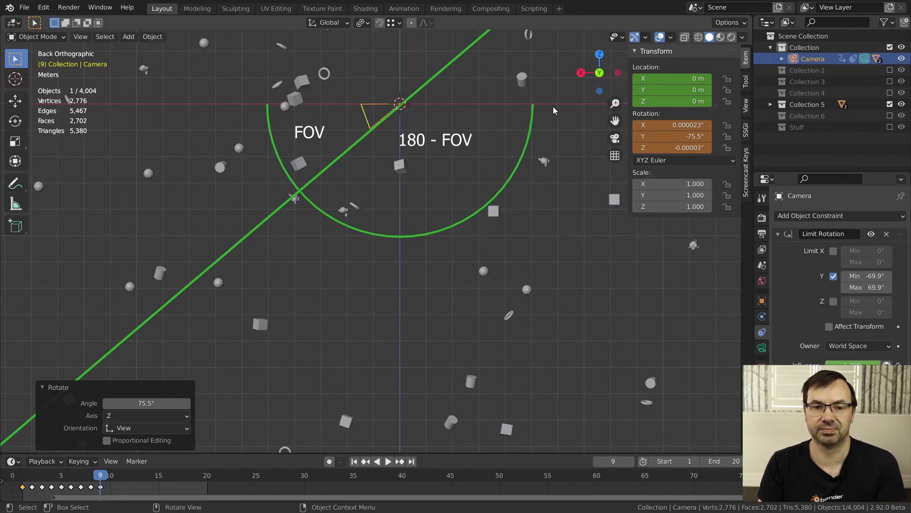
Rotate the camera until the green line lies horizontal, zoom in, and select the Left.Infinite.Highlight line
{"action": "key", "text": "r"}
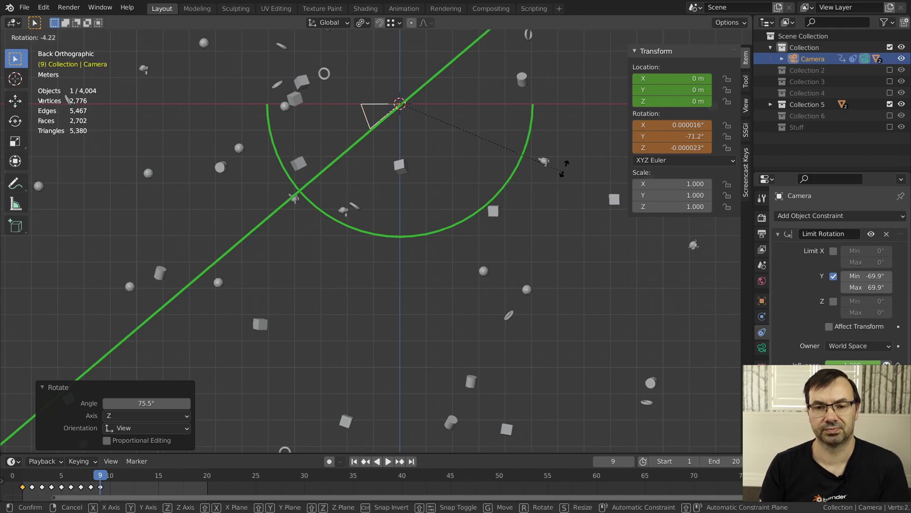
{"action": "left_click", "coordinate": [315, 39]}
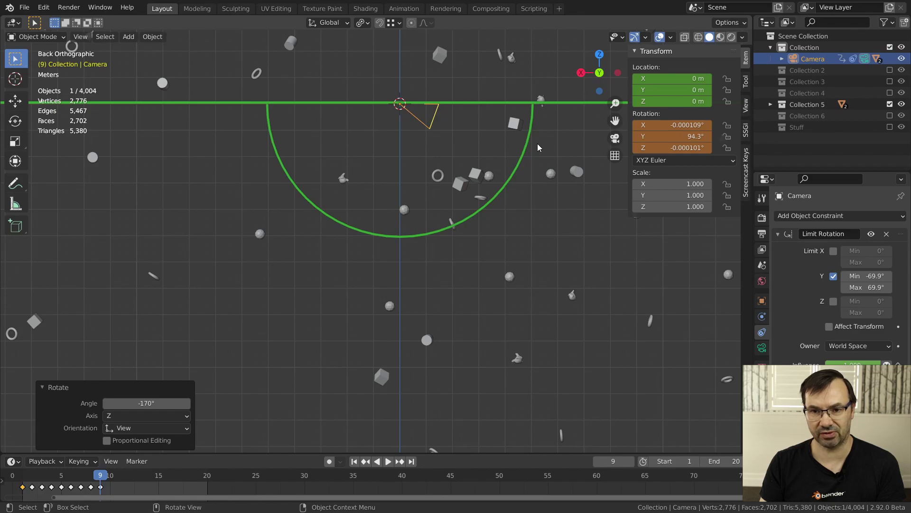
{"action": "scroll", "coordinate": [537, 143], "scroll_direction": "up", "scroll_amount": 3}
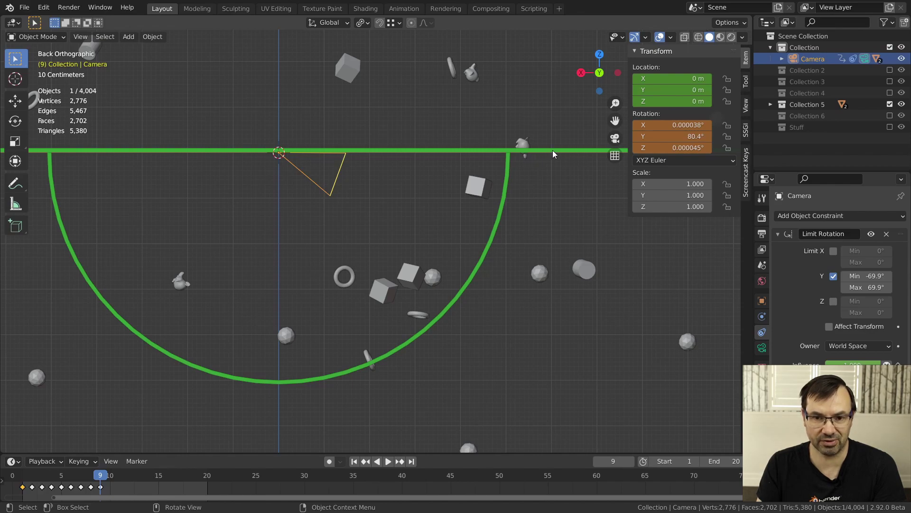
{"action": "left_click", "coordinate": [553, 150]}
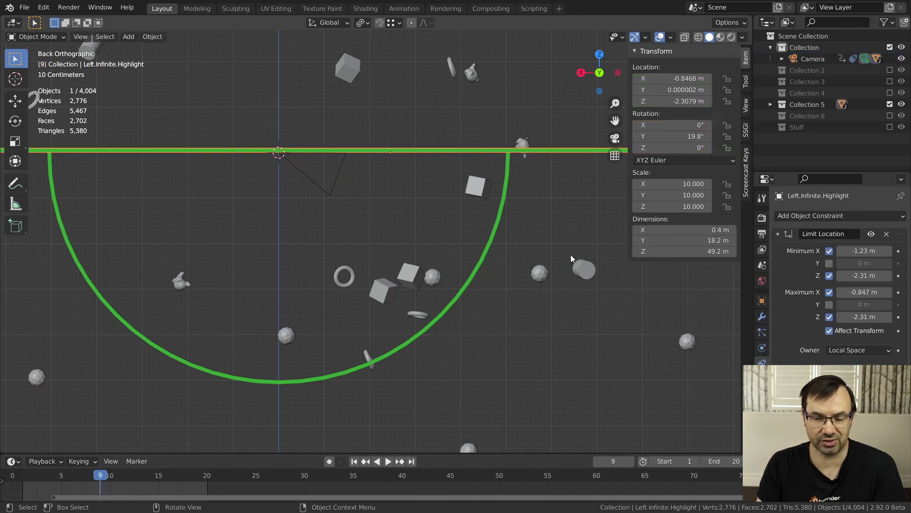
Move the green line slightly higher and show Collection 6 instead of Collection 5
{"action": "key", "text": "g"}
{"action": "left_click", "coordinate": [570, 218]}
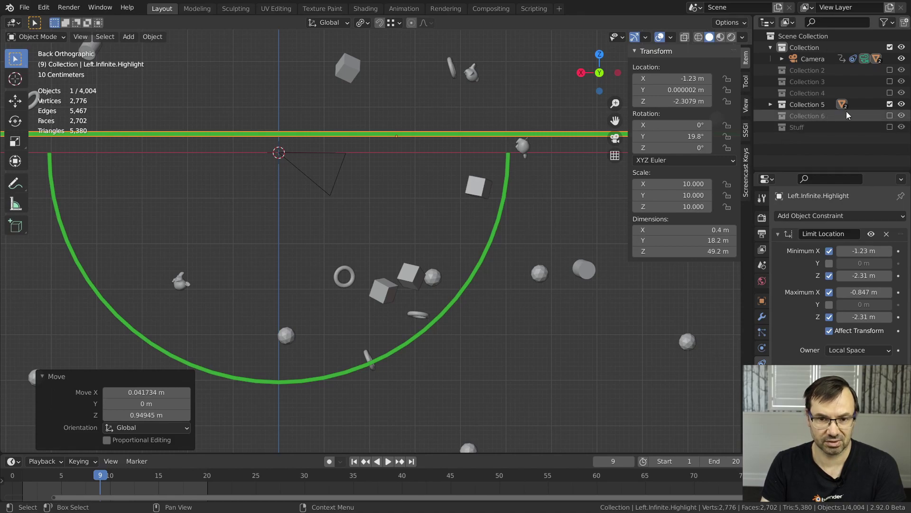
{"action": "left_click", "coordinate": [890, 116], "text": "ctrl"}
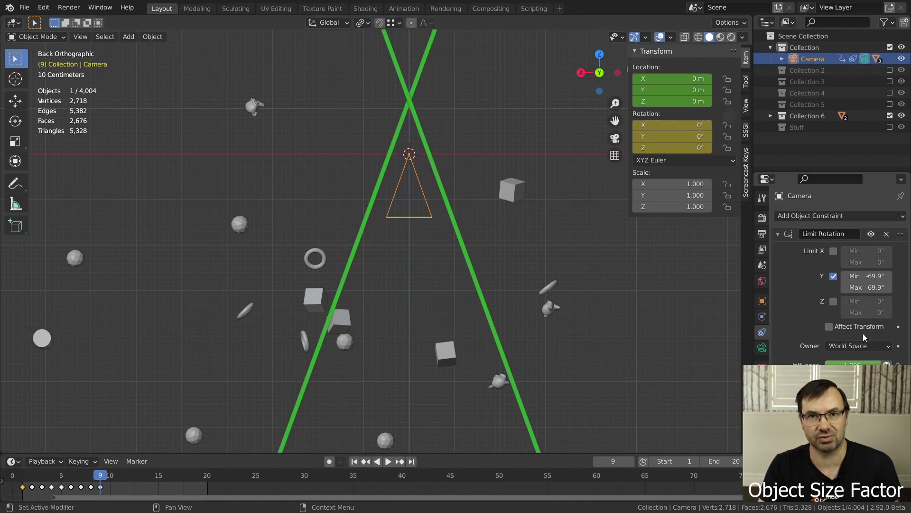
{"action": "key", "text": "shift"}
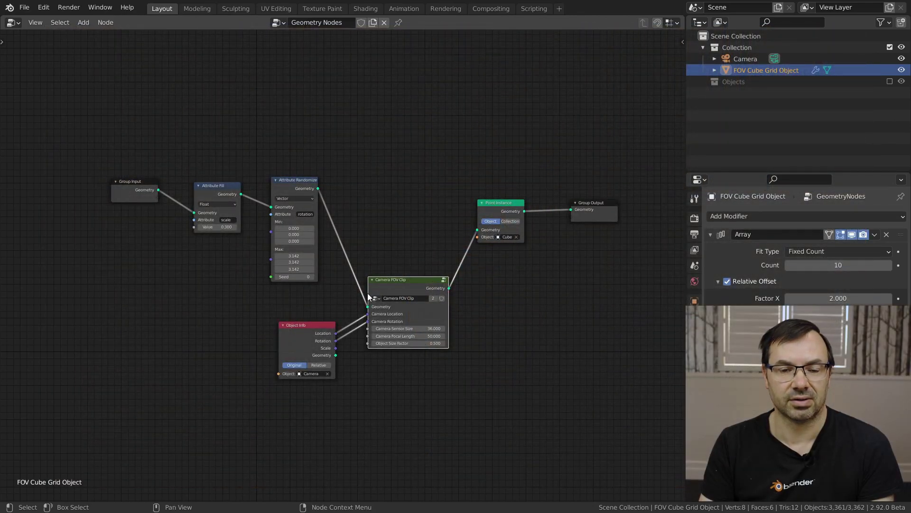
Enter the Camera FOV Clip group and inspect the Save position frame's Transform and Attribute Vector Math nodes
{"action": "key", "text": "Tab"}
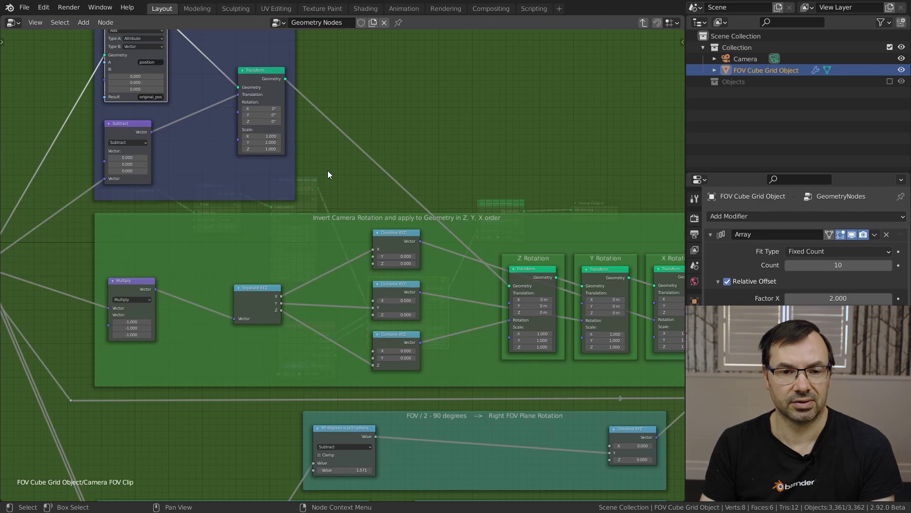
{"action": "middle_click_drag", "start_coordinate": [328, 174], "coordinate": [493, 265]}
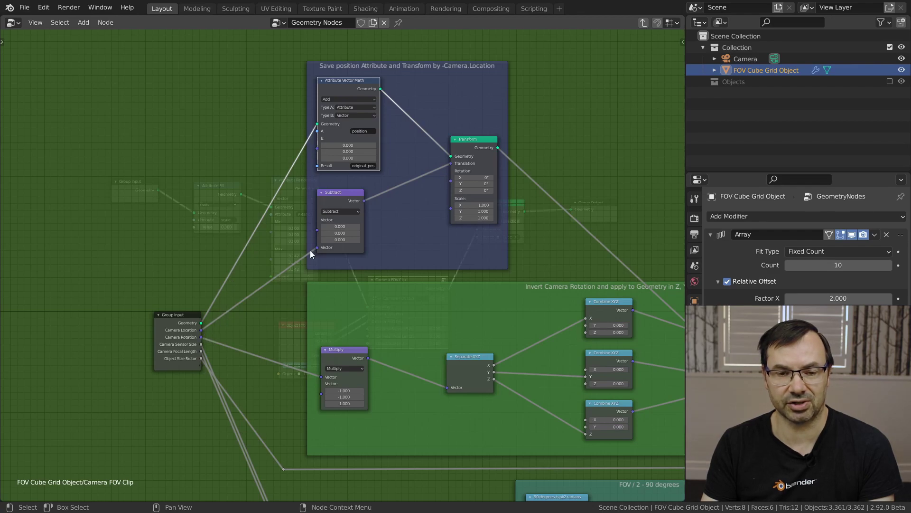
{"action": "middle_click_drag", "start_coordinate": [405, 223], "coordinate": [357, 255]}
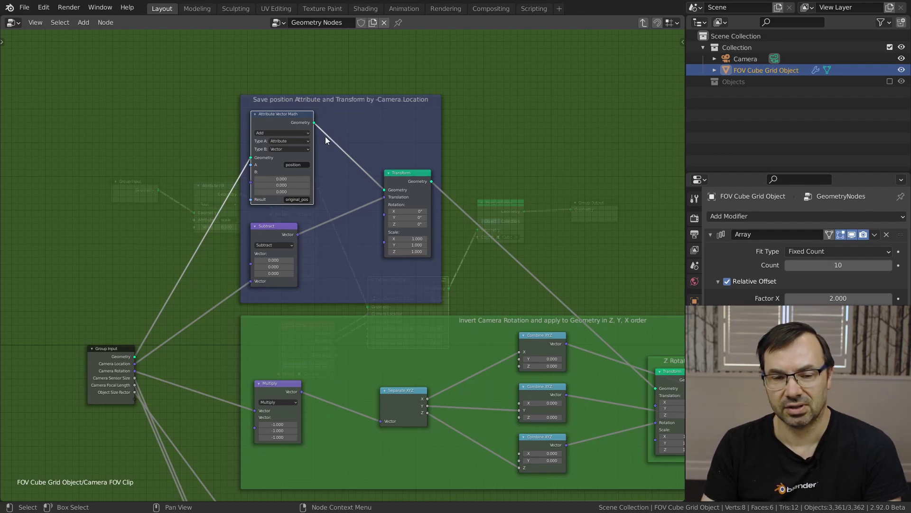
{"action": "left_click", "coordinate": [414, 174]}
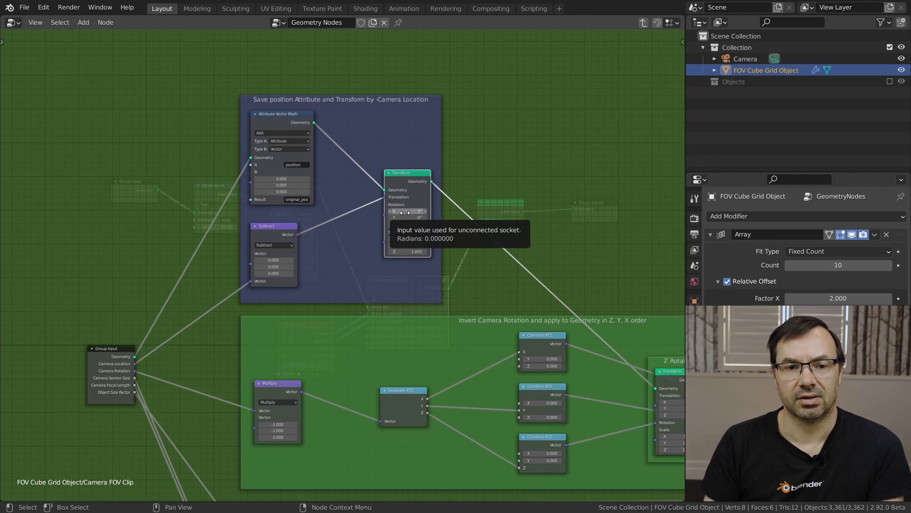
{"action": "left_click", "coordinate": [275, 114]}
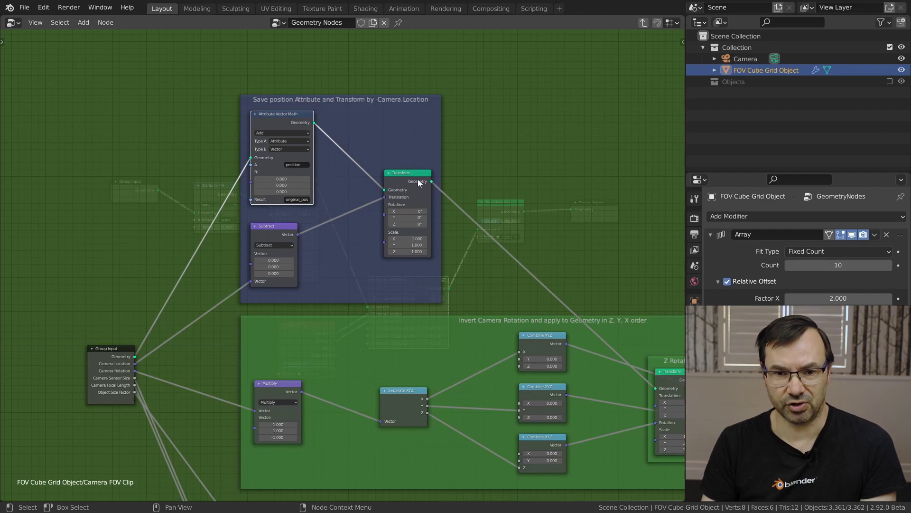
Inspect the Separate XYZ node and the top, middle and bottom Combine XYZ rotation nodes
{"action": "middle_click_drag", "start_coordinate": [554, 238], "coordinate": [350, 122], "text": "shift"}
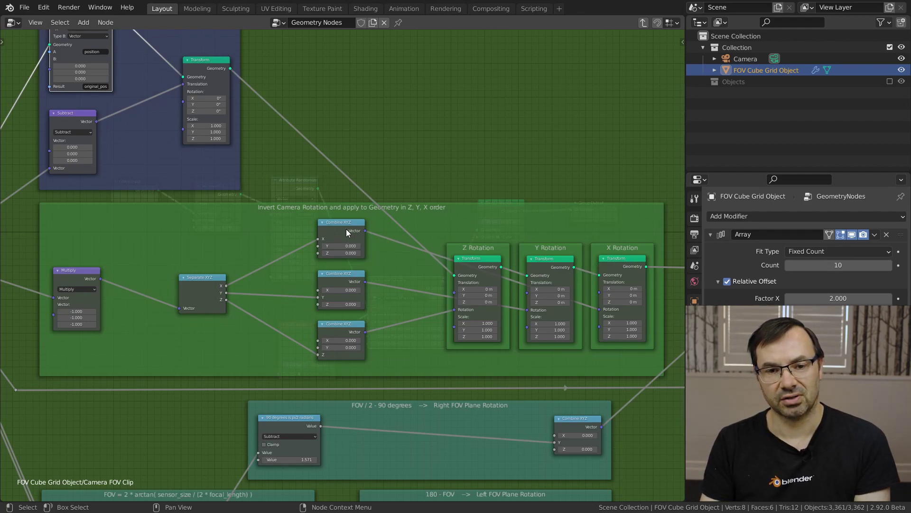
{"action": "left_click", "coordinate": [210, 277]}
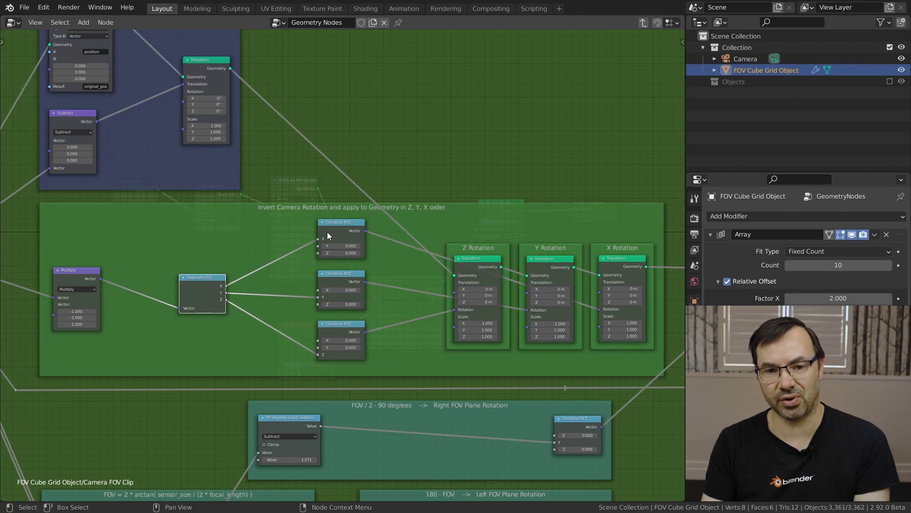
{"action": "left_click", "coordinate": [344, 221]}
{"action": "left_click", "coordinate": [343, 275]}
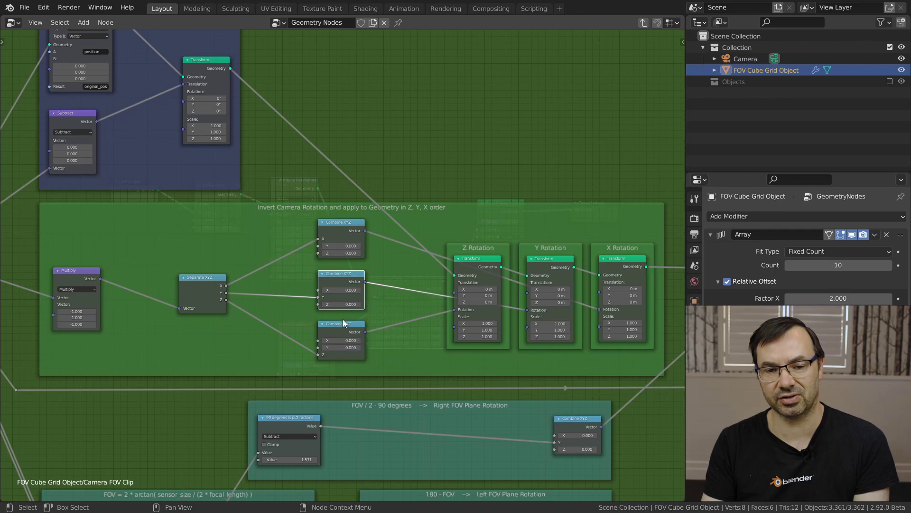
{"action": "left_click", "coordinate": [343, 323]}
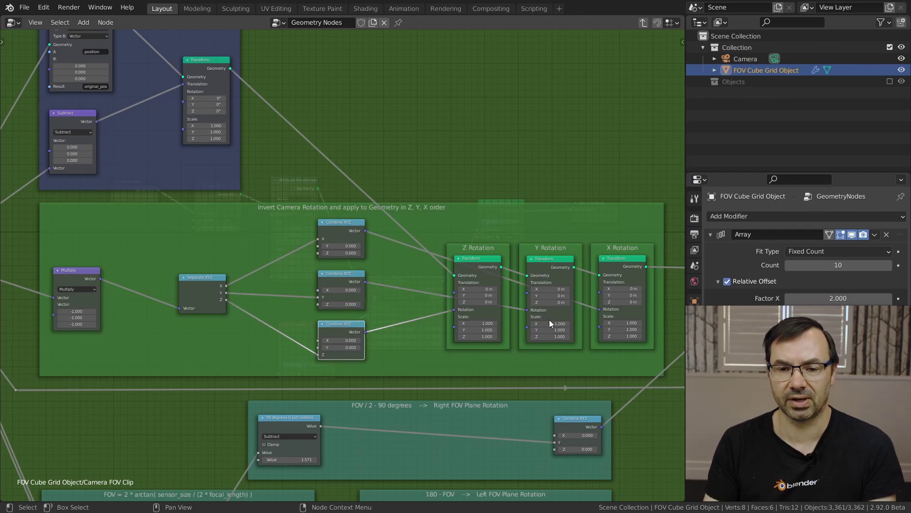
{"action": "middle_click_drag", "start_coordinate": [640, 315], "coordinate": [189, 304]}
{"action": "middle_click_drag", "start_coordinate": [325, 320], "coordinate": [342, 309]}
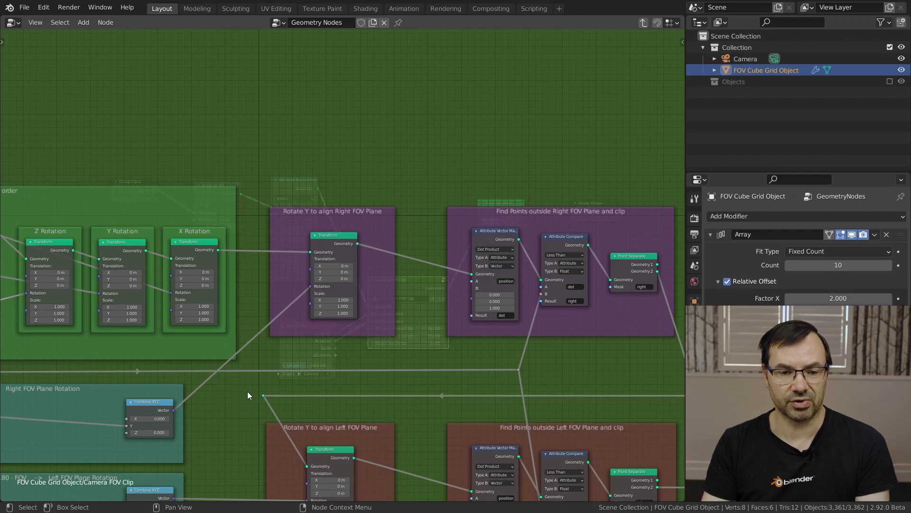
{"action": "middle_click_drag", "start_coordinate": [247, 395], "coordinate": [672, 263]}
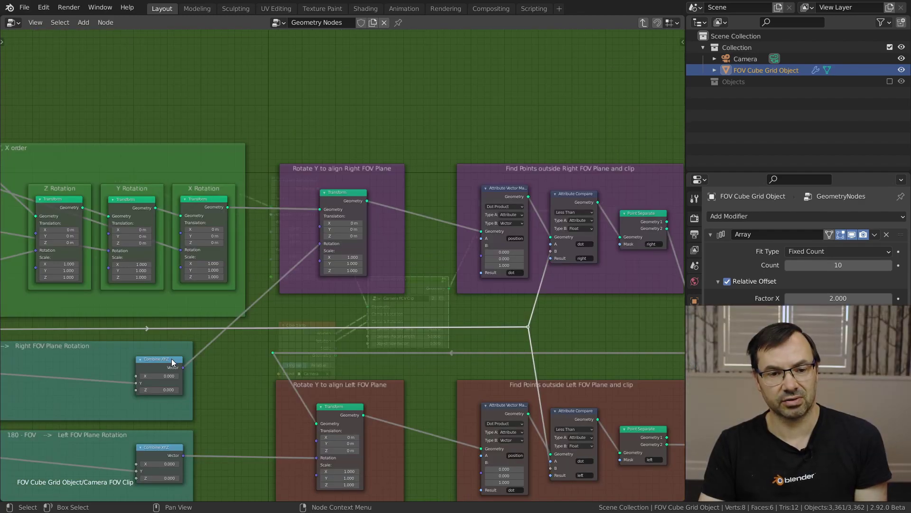
{"action": "left_click", "coordinate": [172, 362]}
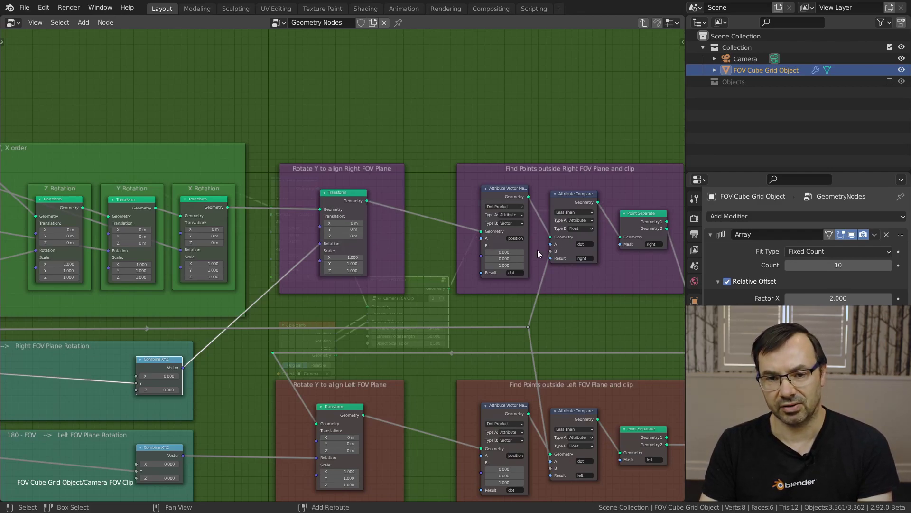
Inspect the right-plane dot product, Attribute Compare and Point Separate nodes, and the link to the left plane
{"action": "middle_click_drag", "start_coordinate": [607, 263], "coordinate": [422, 266]}
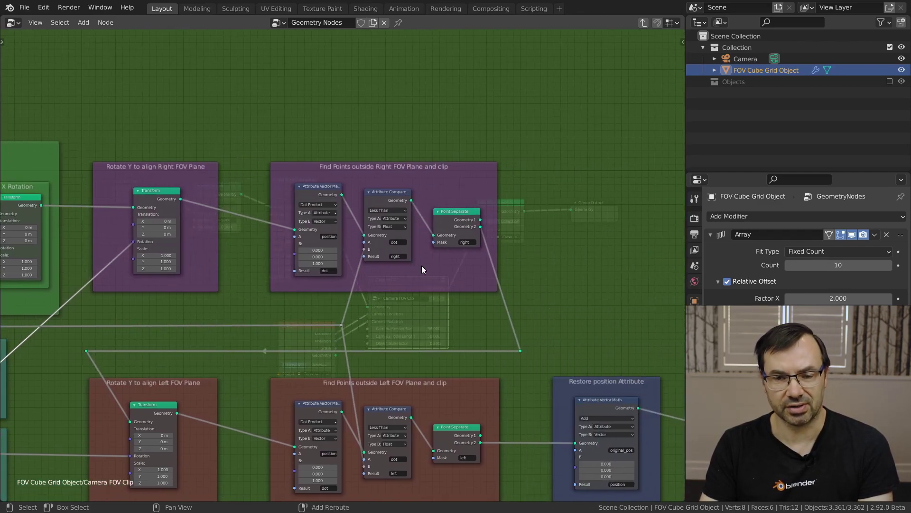
{"action": "left_click", "coordinate": [323, 186]}
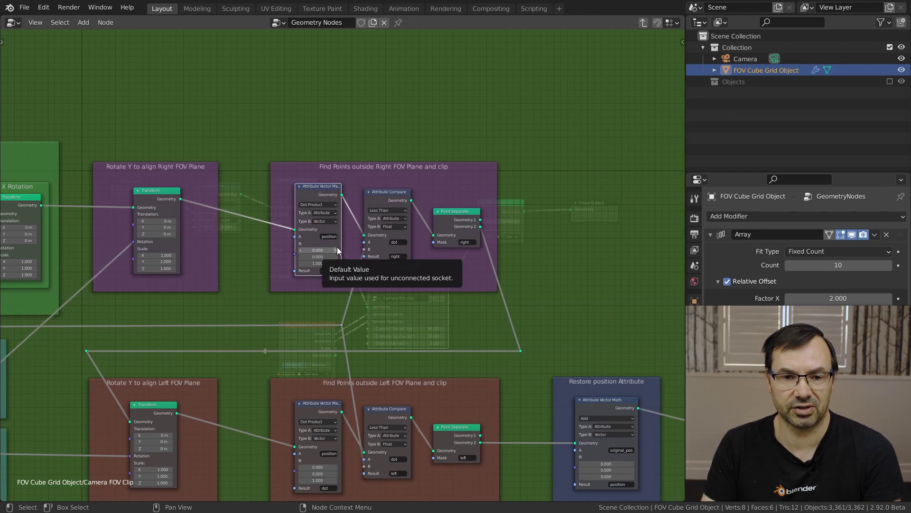
{"action": "left_click", "coordinate": [389, 192]}
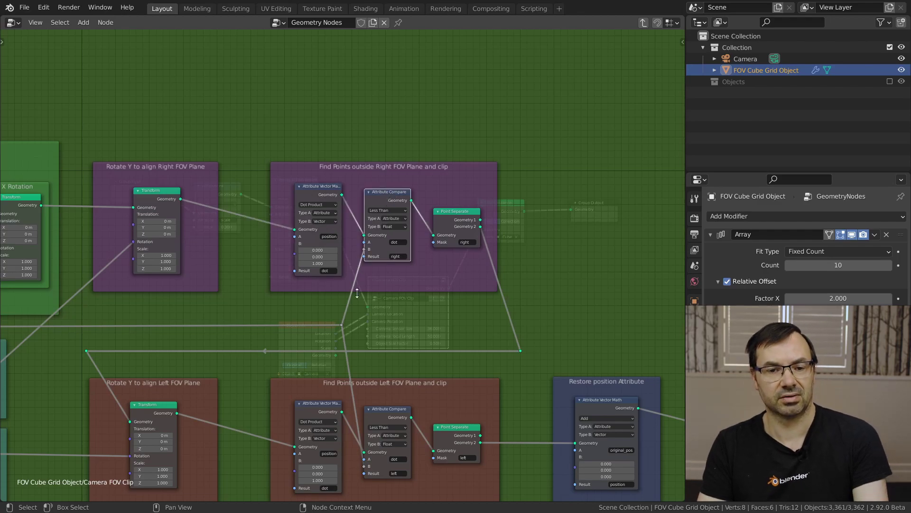
{"action": "left_click", "coordinate": [343, 324]}
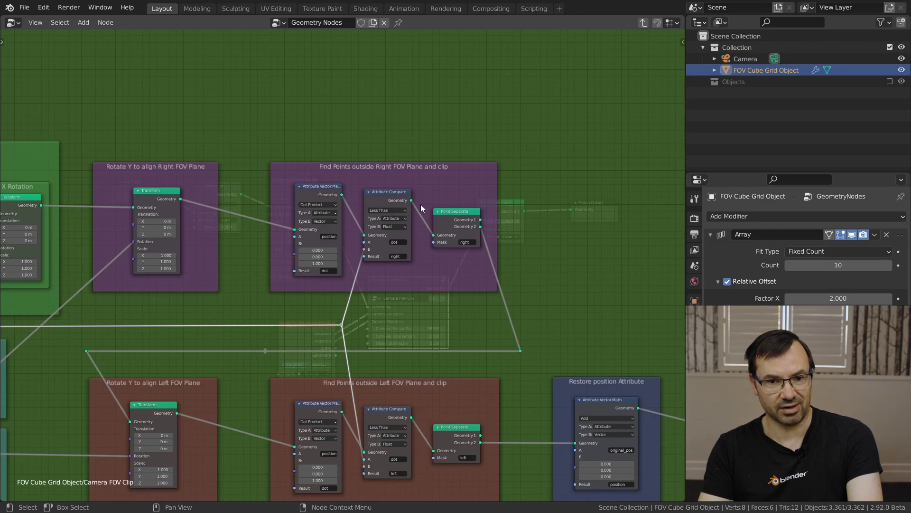
{"action": "left_click", "coordinate": [460, 212]}
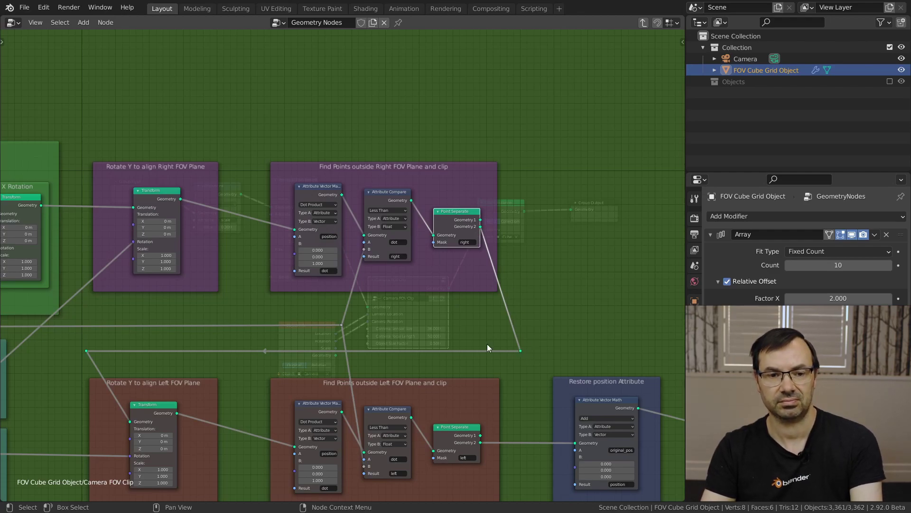
{"action": "middle_click_drag", "start_coordinate": [279, 367], "coordinate": [405, 230]}
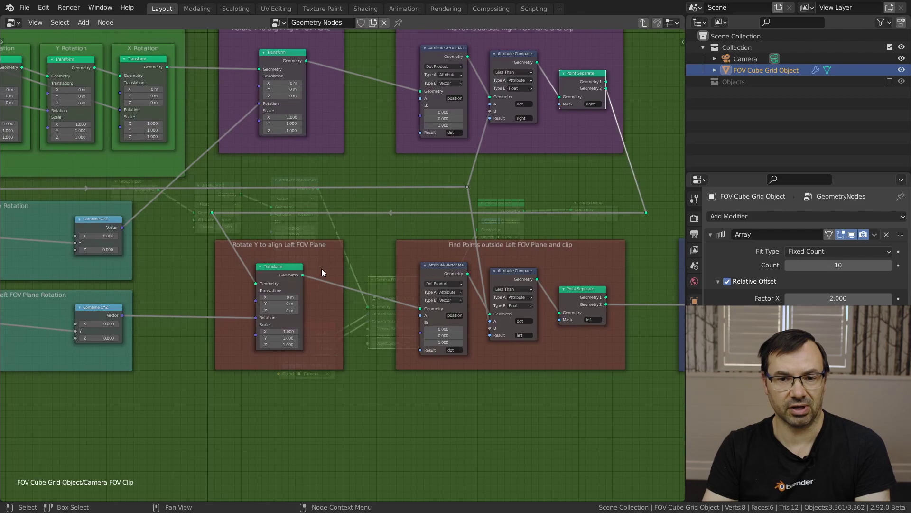
Inspect the left-plane Transform, dot product, Attribute Compare and Point Separate nodes
{"action": "left_click", "coordinate": [283, 268]}
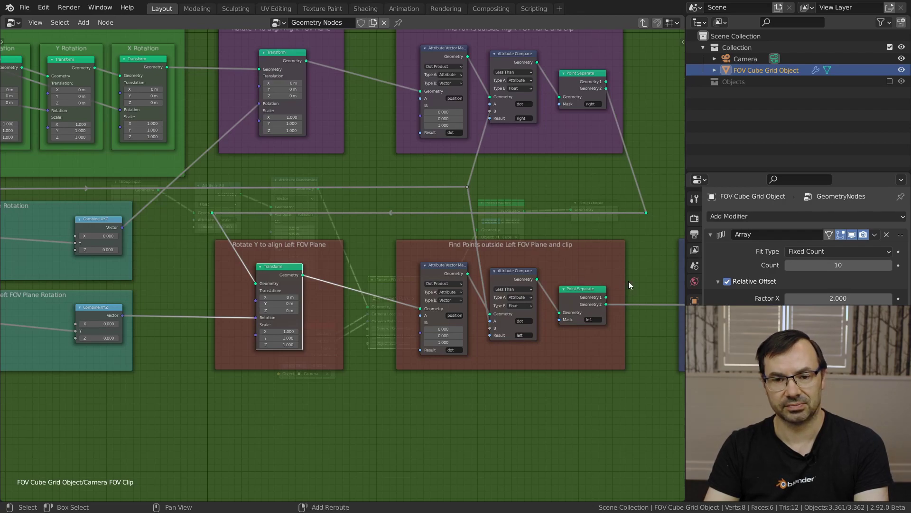
{"action": "middle_click_drag", "start_coordinate": [629, 281], "coordinate": [485, 291]}
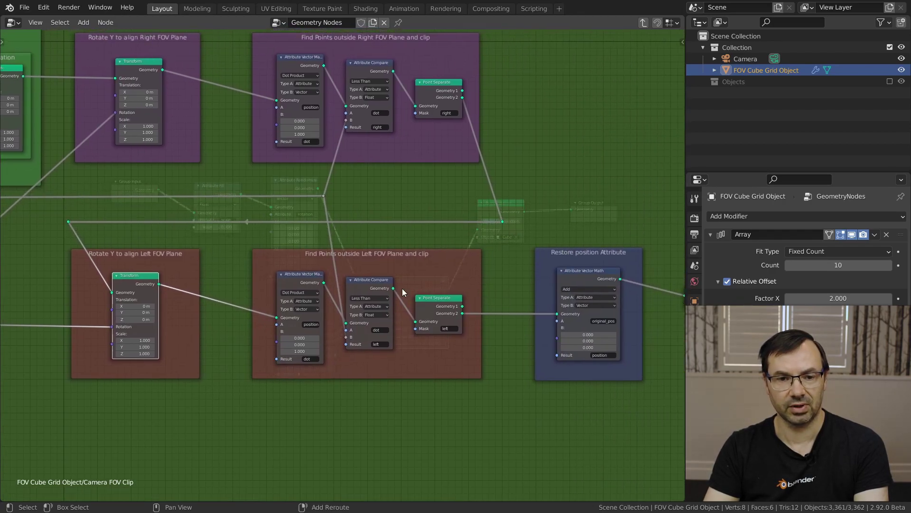
{"action": "left_click", "coordinate": [313, 278]}
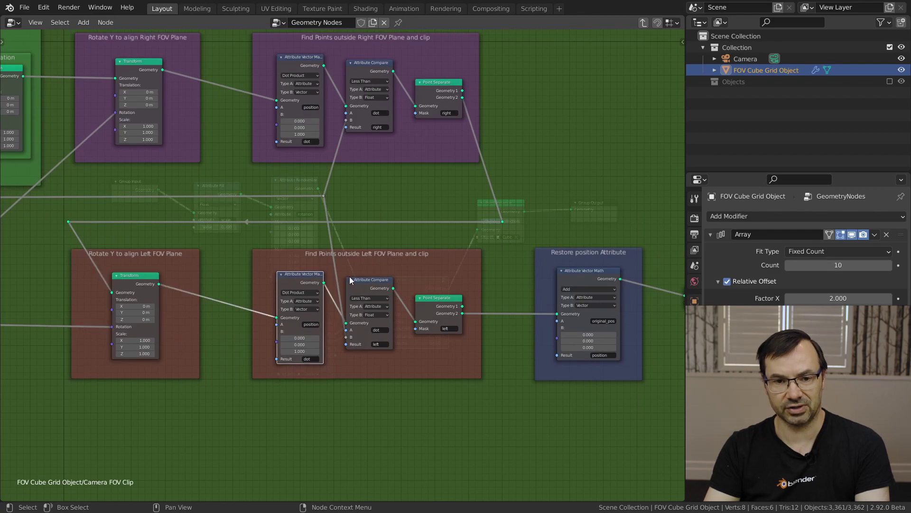
{"action": "left_click", "coordinate": [370, 278]}
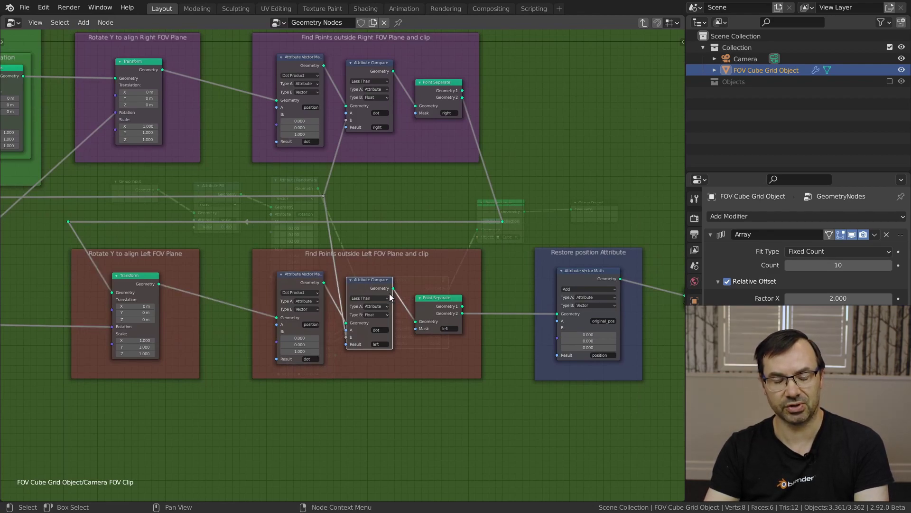
{"action": "left_click", "coordinate": [445, 304]}
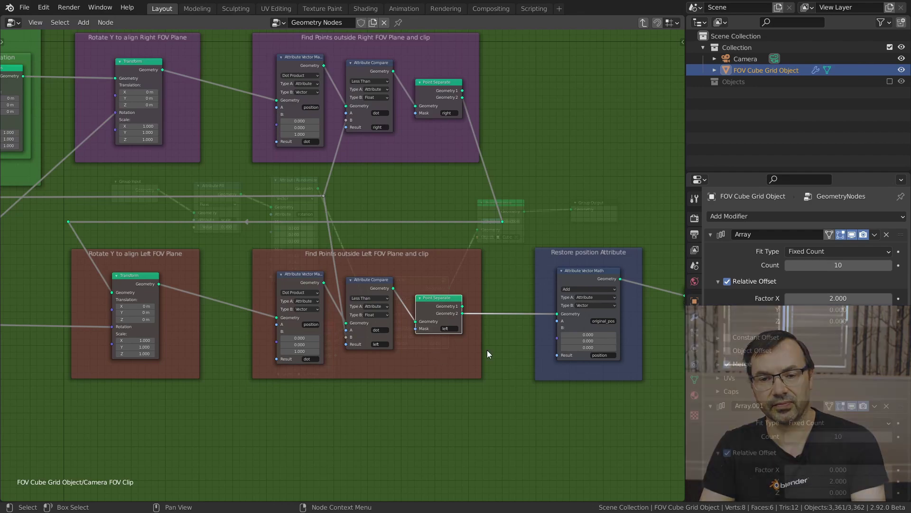
{"action": "middle_click_drag", "start_coordinate": [651, 395], "coordinate": [457, 375]}
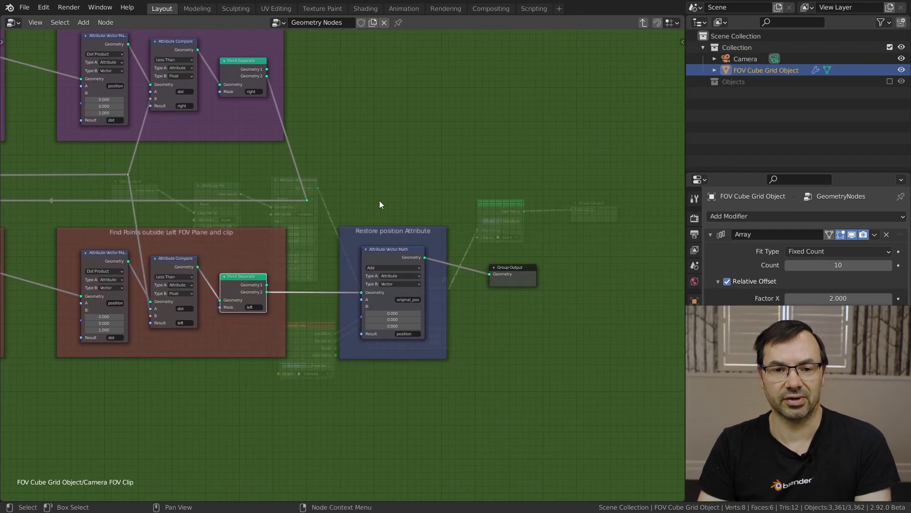
{"action": "left_click", "coordinate": [410, 248]}
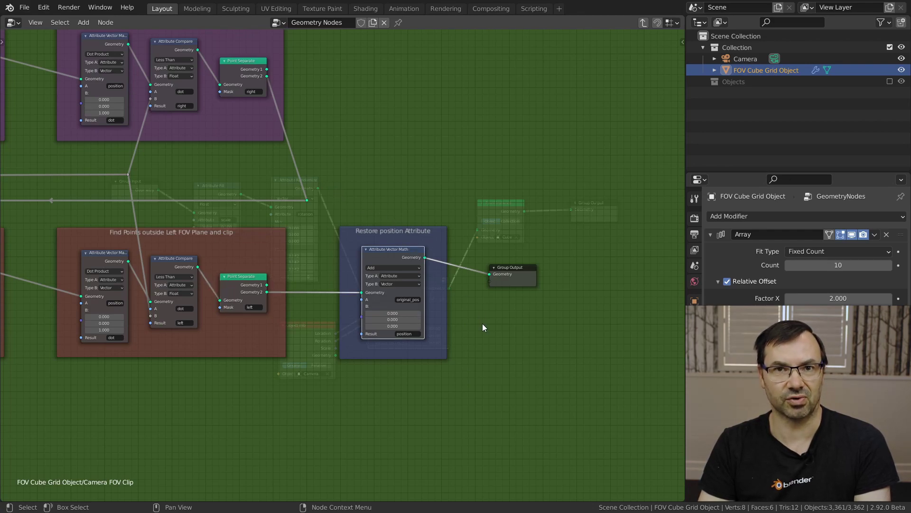
{"action": "left_click", "coordinate": [510, 277]}
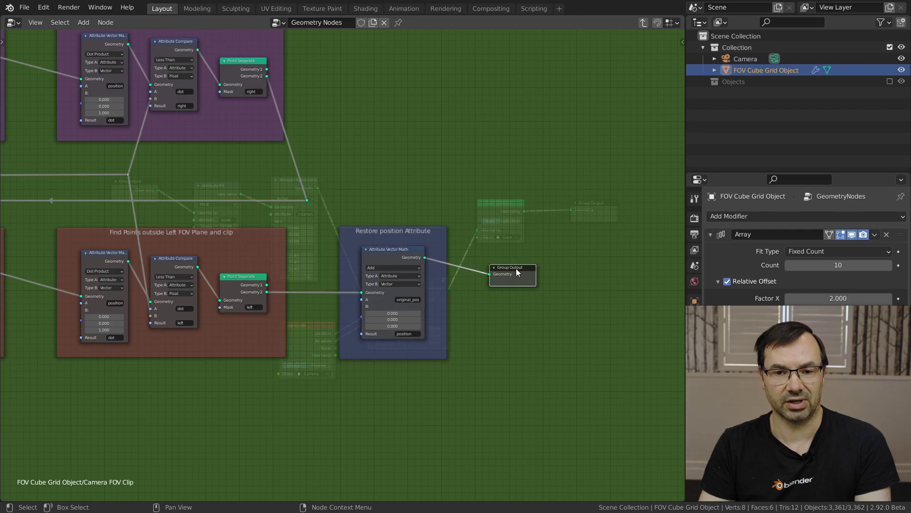